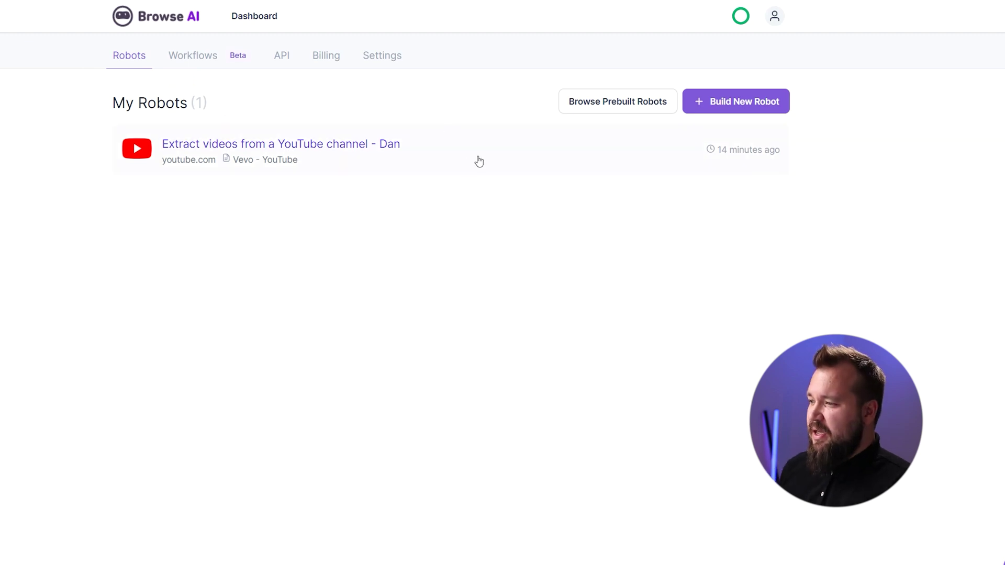
# Step: Open the existing robot that extracts videos from a YouTube channel and view its monitors
pyautogui.click(479, 160)
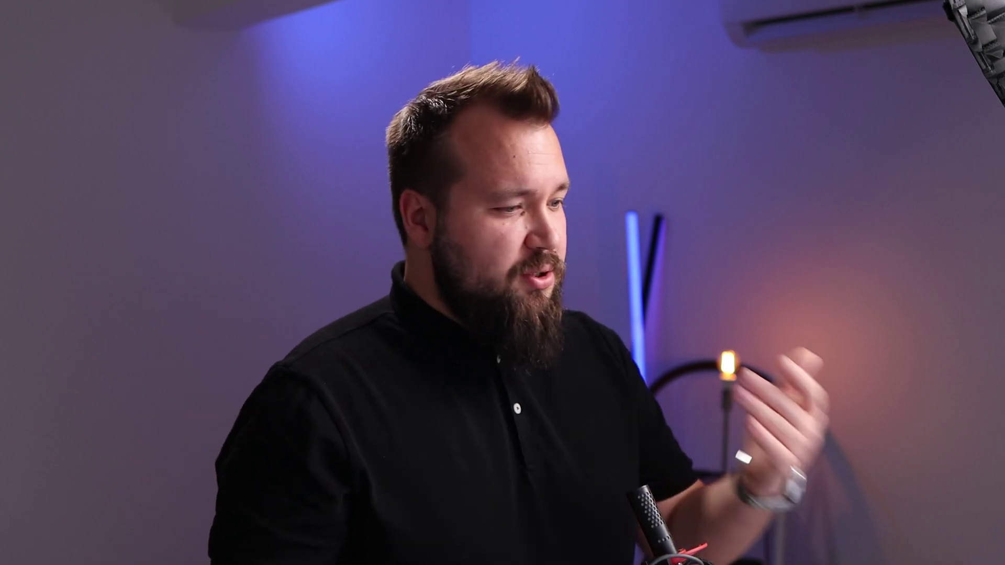
pyautogui.click(654, 395)
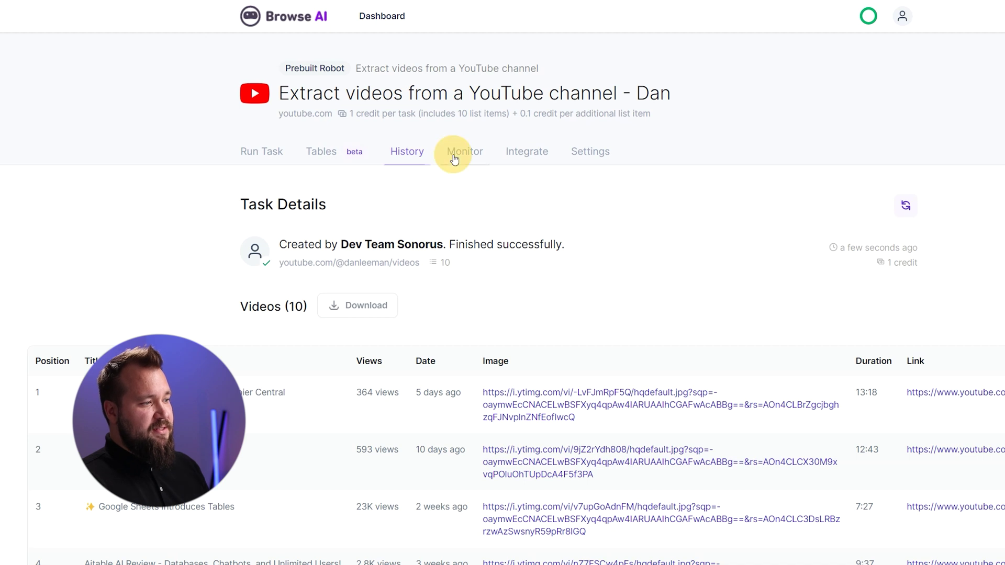
pyautogui.click(454, 158)
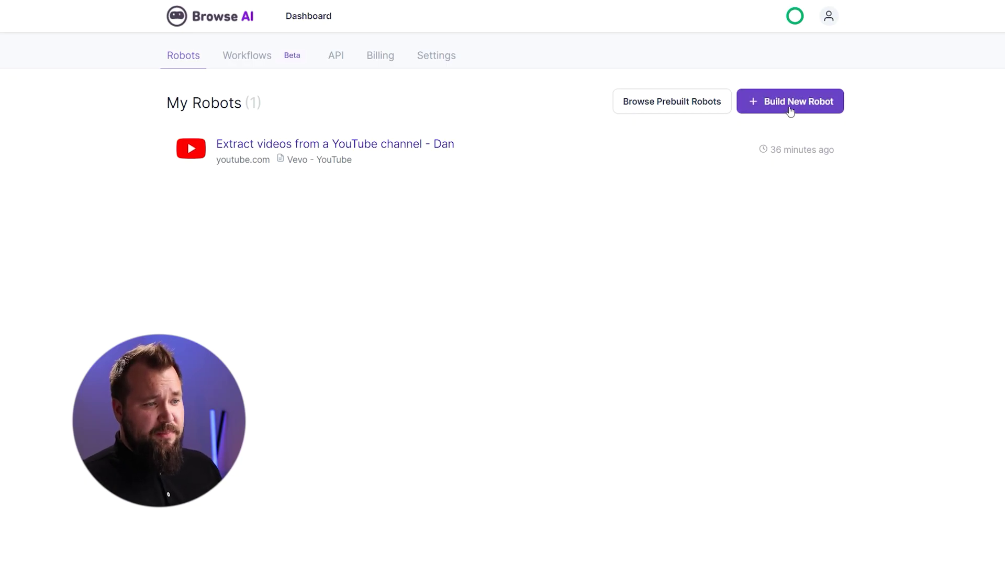
pyautogui.click(789, 107)
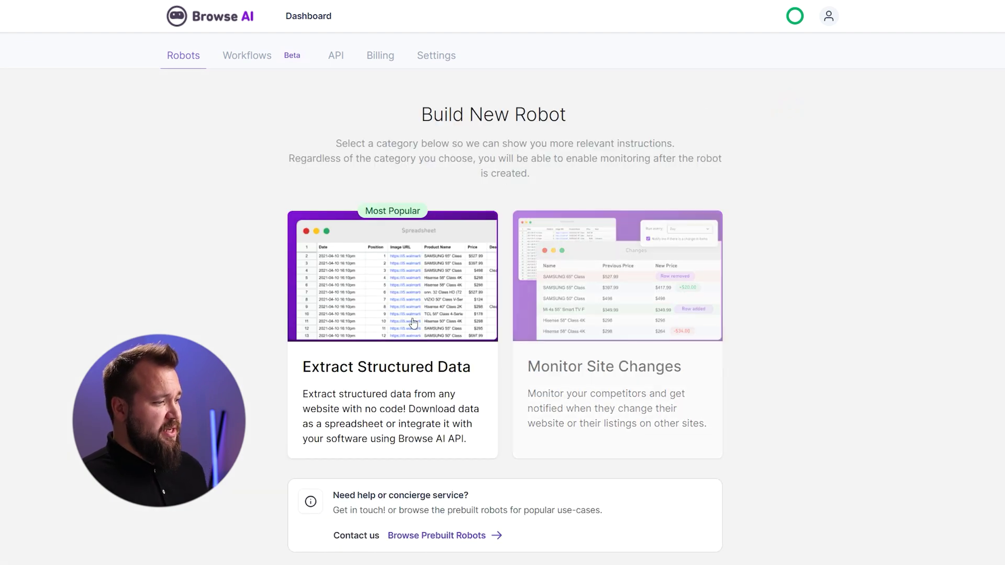
pyautogui.click(350, 368)
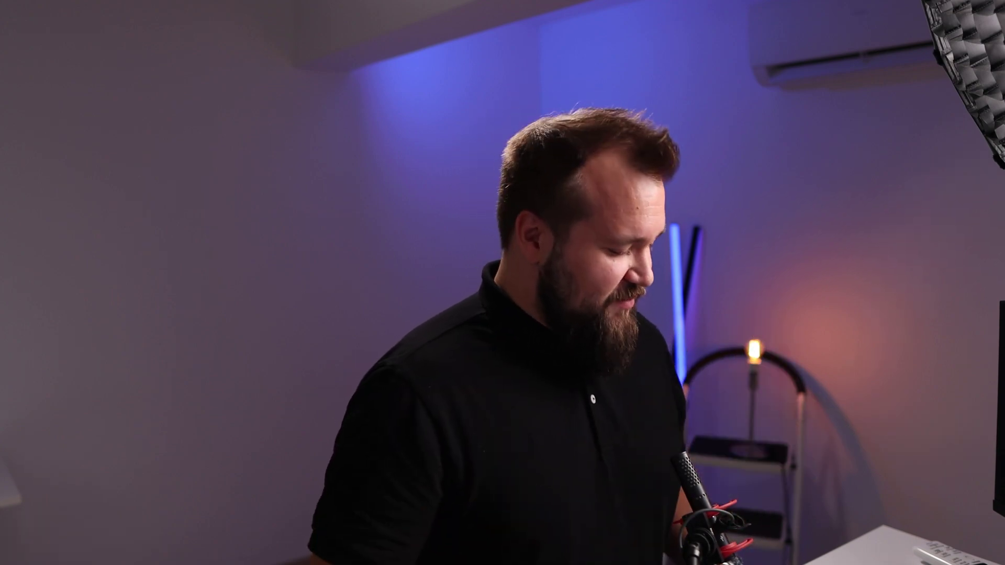
pyautogui.click(376, 277)
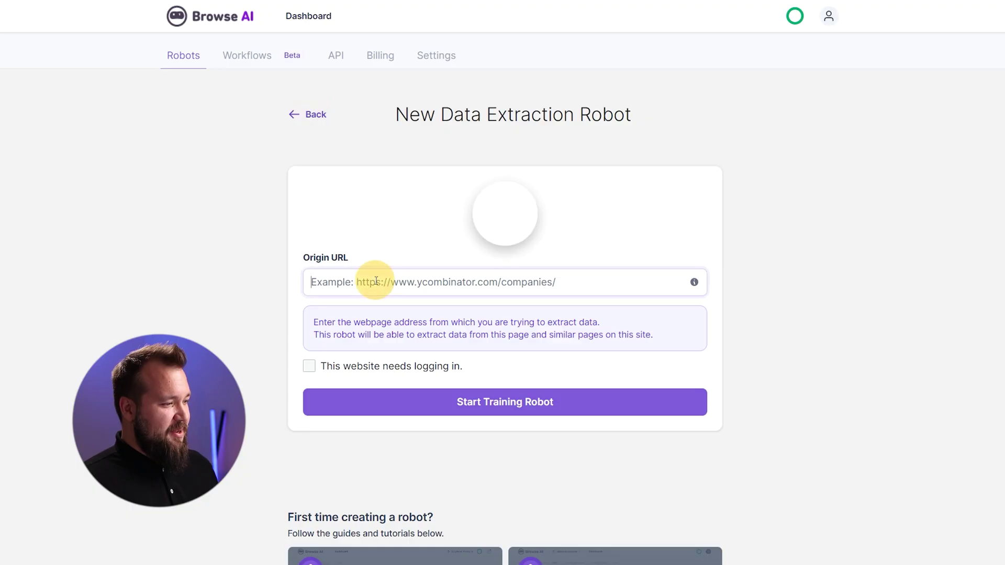
pyautogui.write('https://www.youtube.com/@GarethPronovost/videos')
# Step: Look through the prebuilt robots offered for YouTube on the new robot page
pyautogui.scroll(-3, 340, 434)
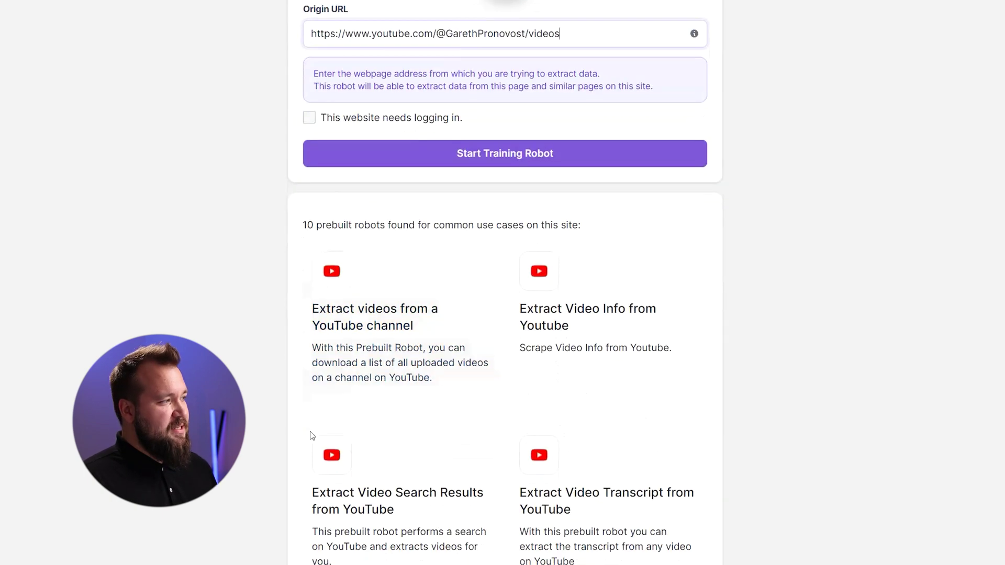
pyautogui.scroll(3, 335, 426)
pyautogui.scroll(-1, 338, 425)
pyautogui.scroll(-3, 341, 424)
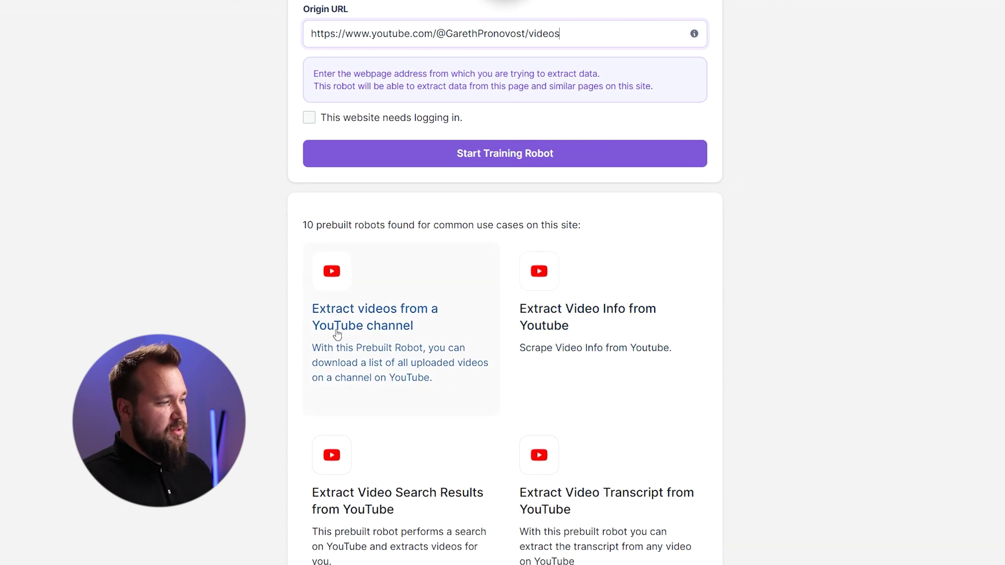
pyautogui.scroll(-1, 330, 371)
pyautogui.scroll(3, 314, 387)
pyautogui.scroll(-1, 334, 387)
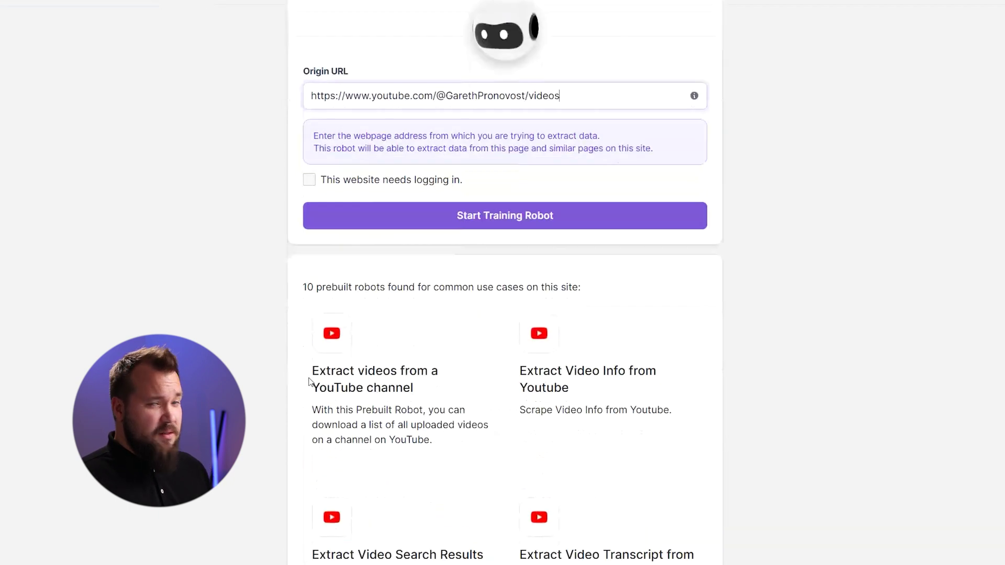
pyautogui.scroll(-2, 557, 403)
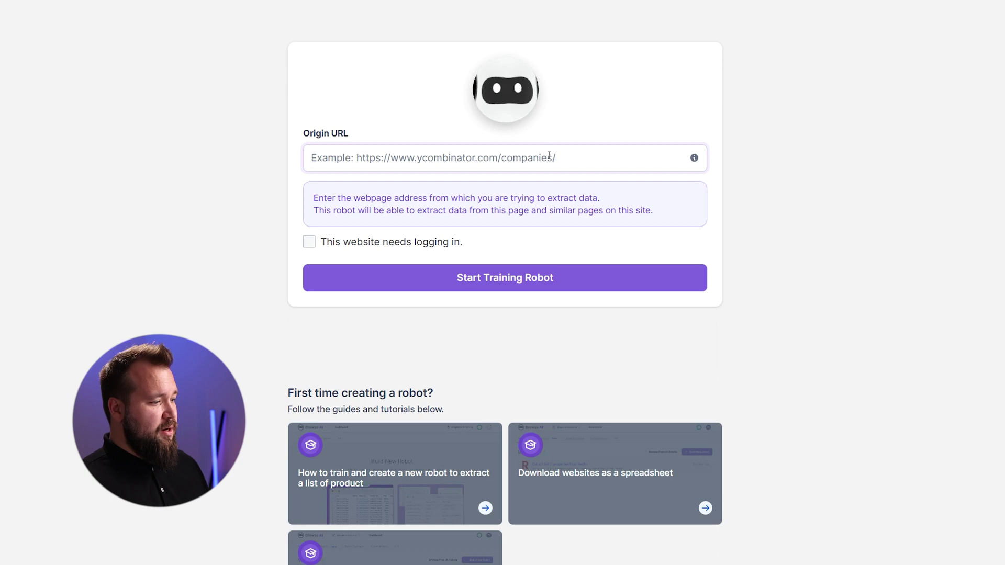
pyautogui.write('https://www.youtube.com/@GarethPronovost/videos')
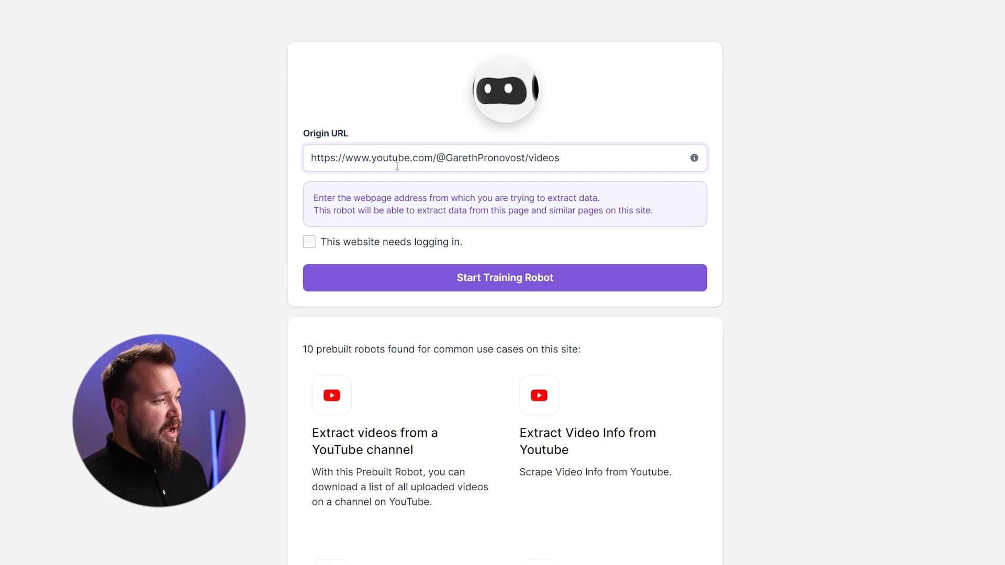
pyautogui.scroll(-1, 395, 263)
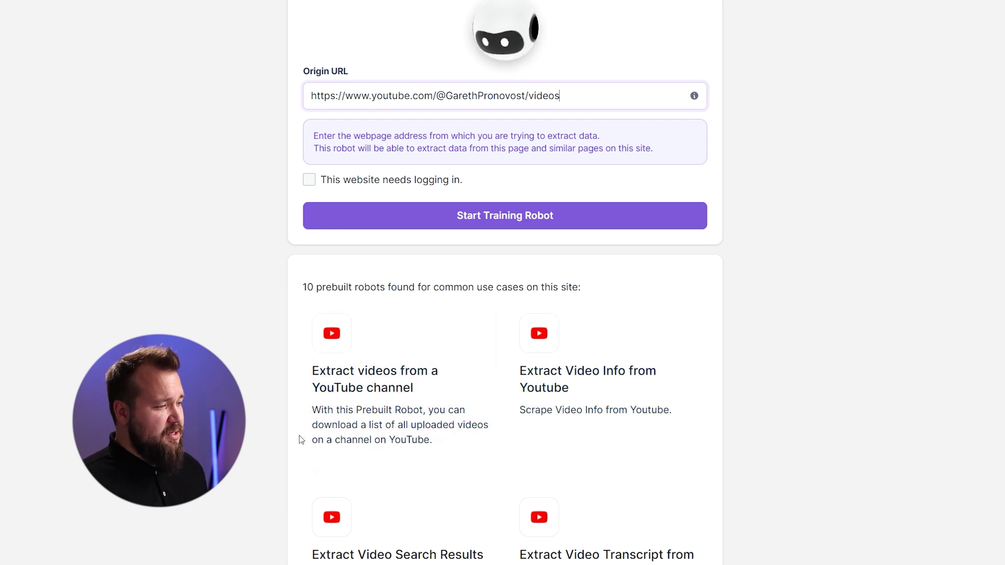
pyautogui.click(377, 416)
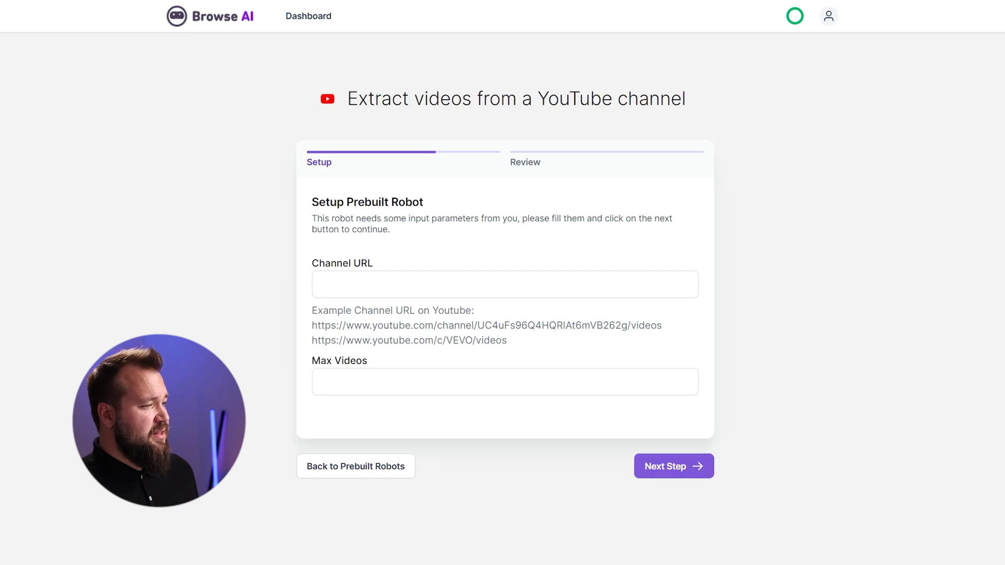
pyautogui.click(426, 279)
pyautogui.write('https://www.youtube.com/@GarethPronovost/videos')
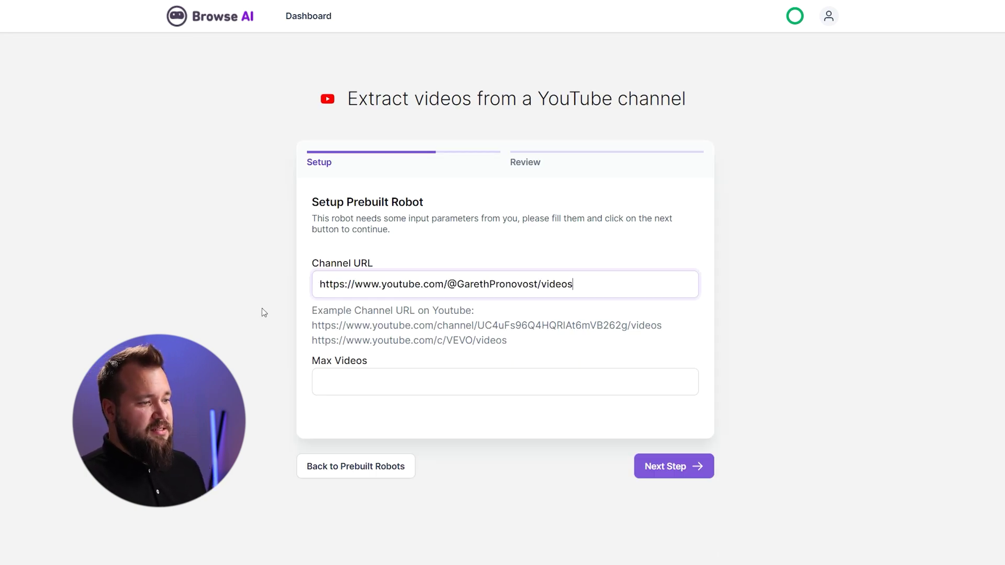
pyautogui.click(380, 382)
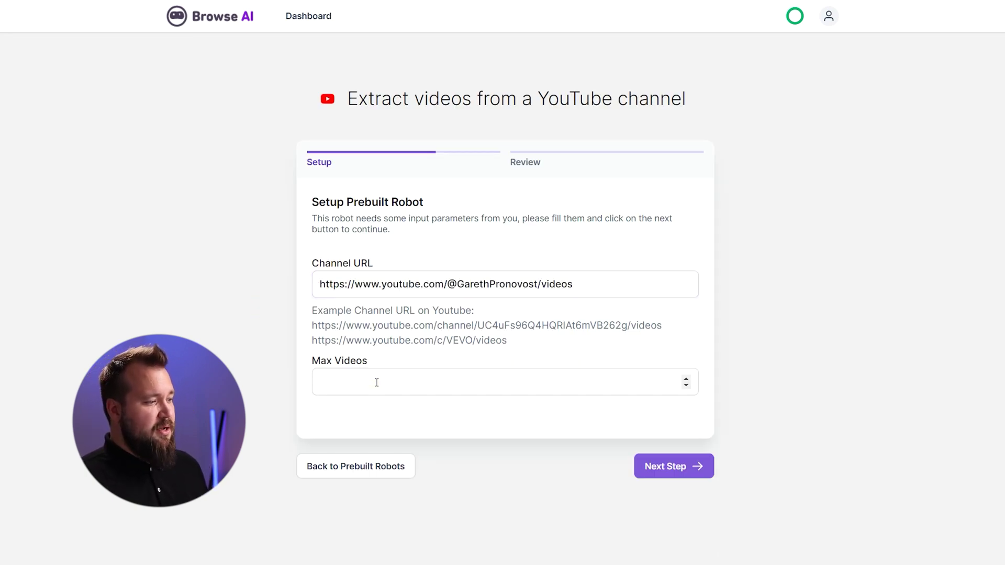
pyautogui.write('10')
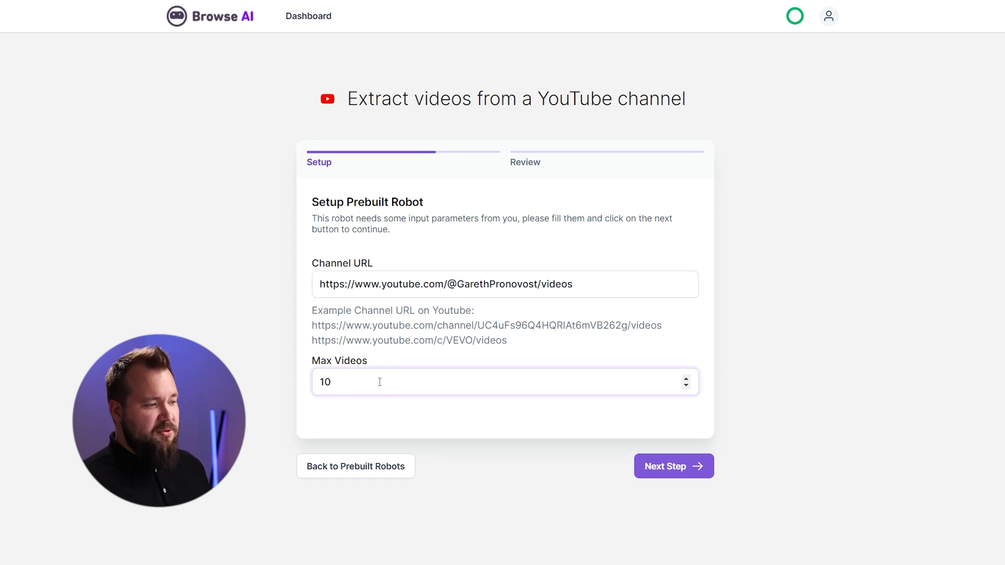
pyautogui.click(745, 385)
pyautogui.click(673, 466)
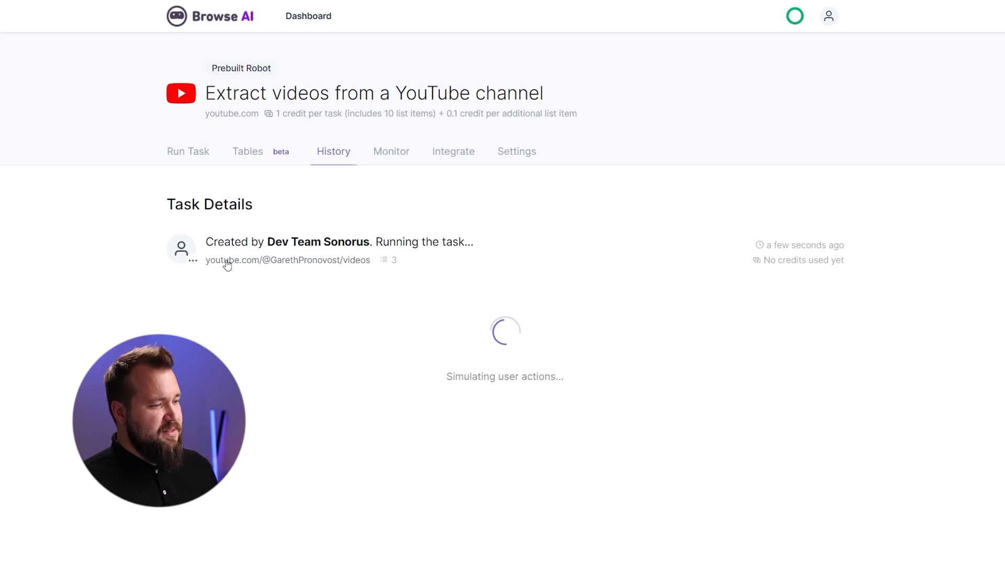
pyautogui.moveTo(455, 377)
pyautogui.mouseDown()
pyautogui.moveTo(546, 378)
pyautogui.moveTo(471, 377)
pyautogui.mouseUp()
pyautogui.click(579, 387)
pyautogui.click(474, 376)
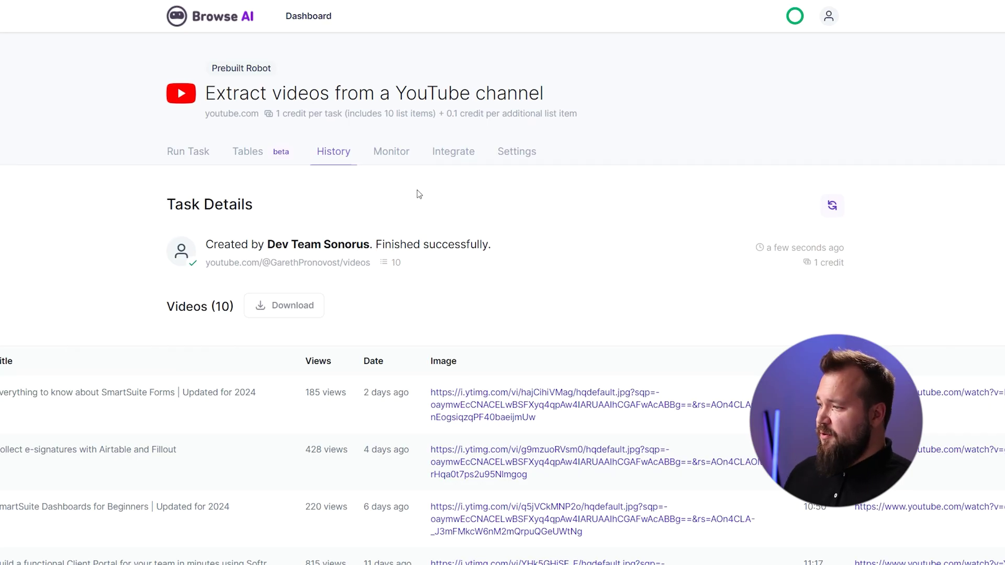
# Step: Create and save a monitor for the new robot that runs once every day at 11:11 instead of anytime, keeping the default monitor name
pyautogui.click(396, 159)
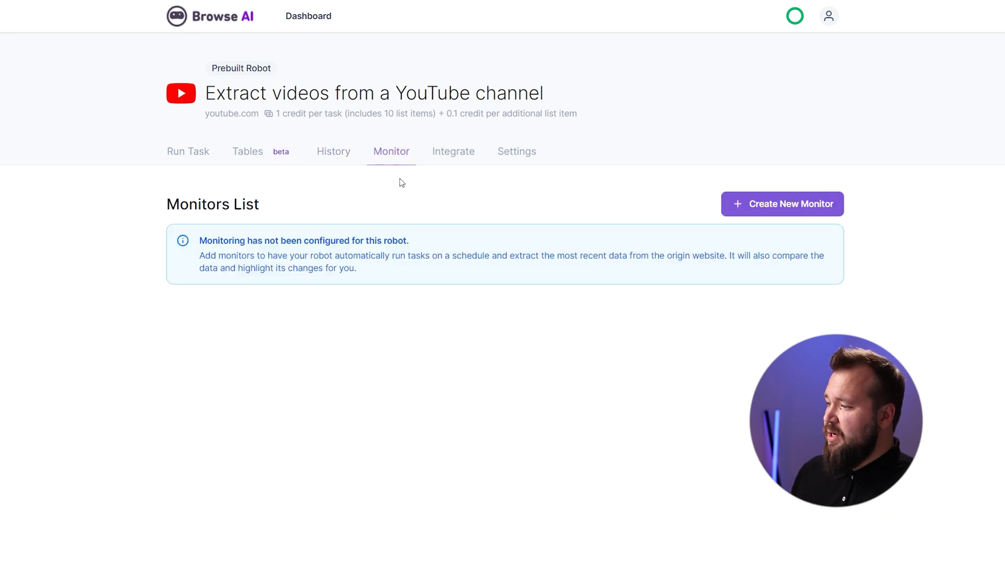
pyautogui.click(797, 210)
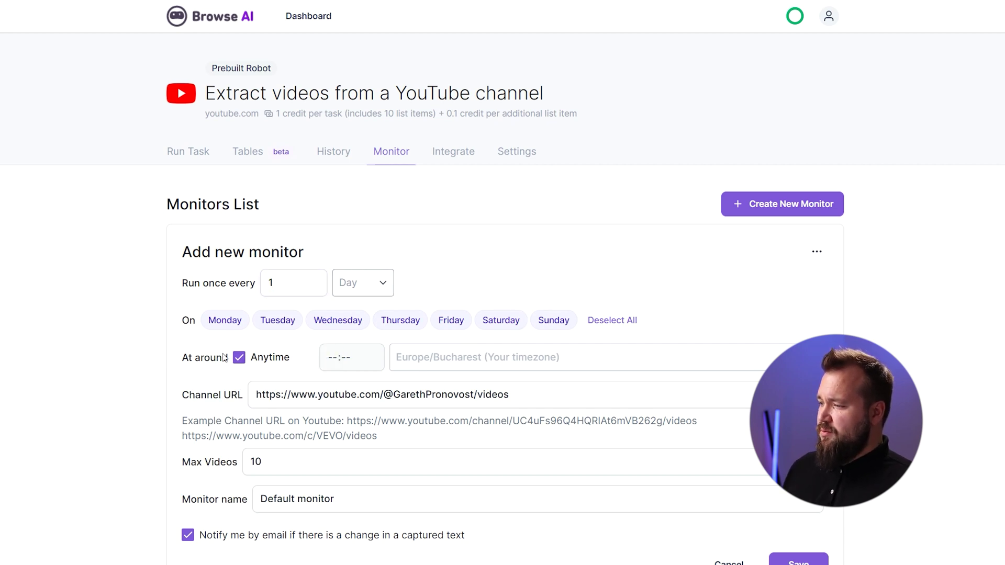
pyautogui.click(251, 361)
pyautogui.click(333, 357)
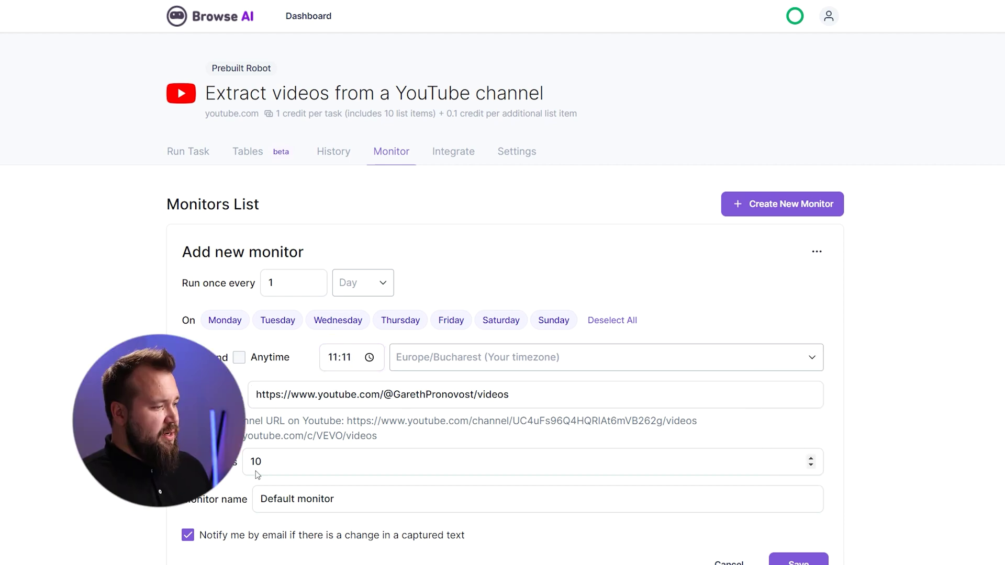
pyautogui.scroll(-3, 348, 258)
pyautogui.doubleClick(315, 377)
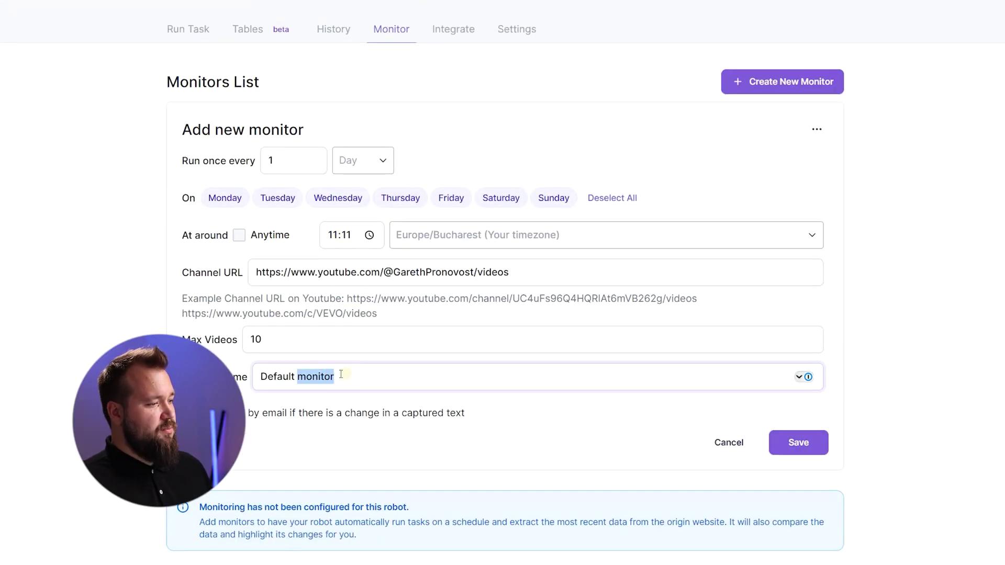
pyautogui.click(466, 482)
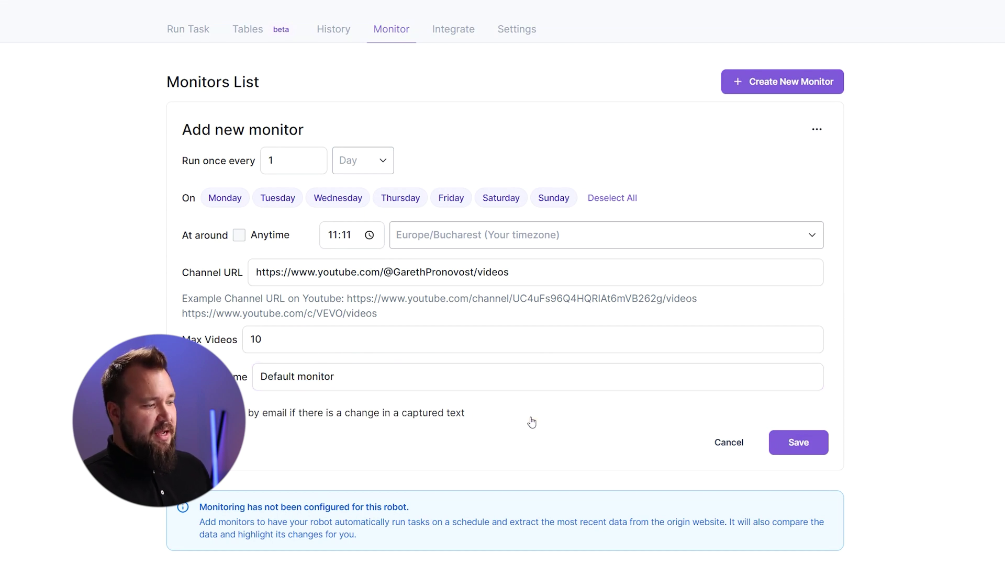
pyautogui.click(773, 439)
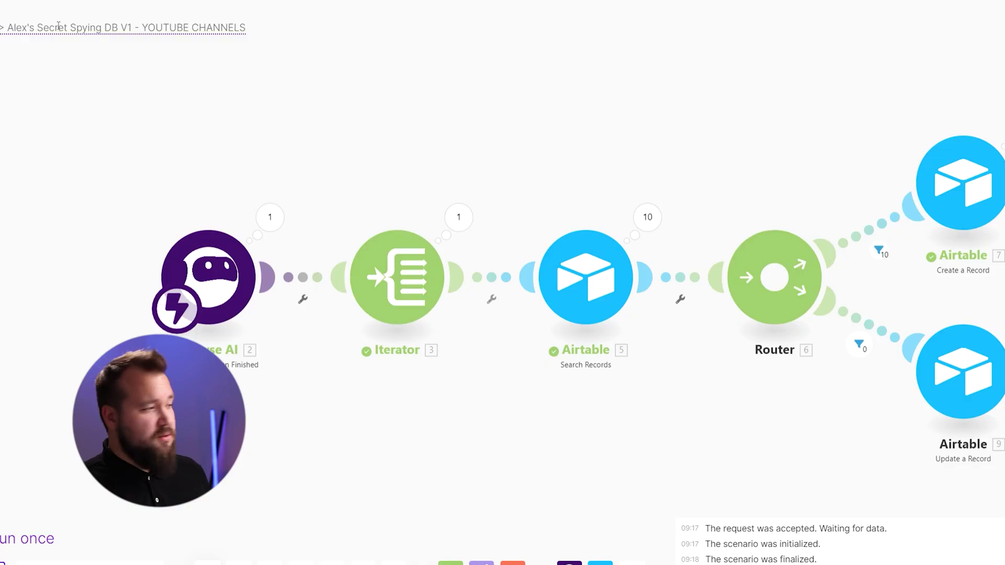
# Step: Switch to the YouTube channels scenario in Make and inspect the webhook settings of its Browse AI trigger
pyautogui.moveTo(163, 141); pyautogui.dragTo(238, 130)
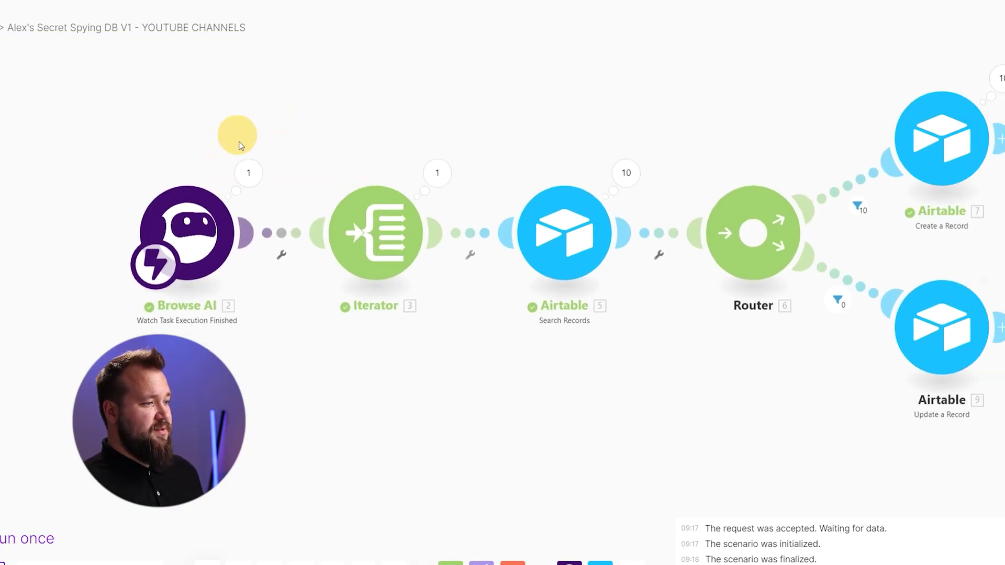
pyautogui.click(188, 229)
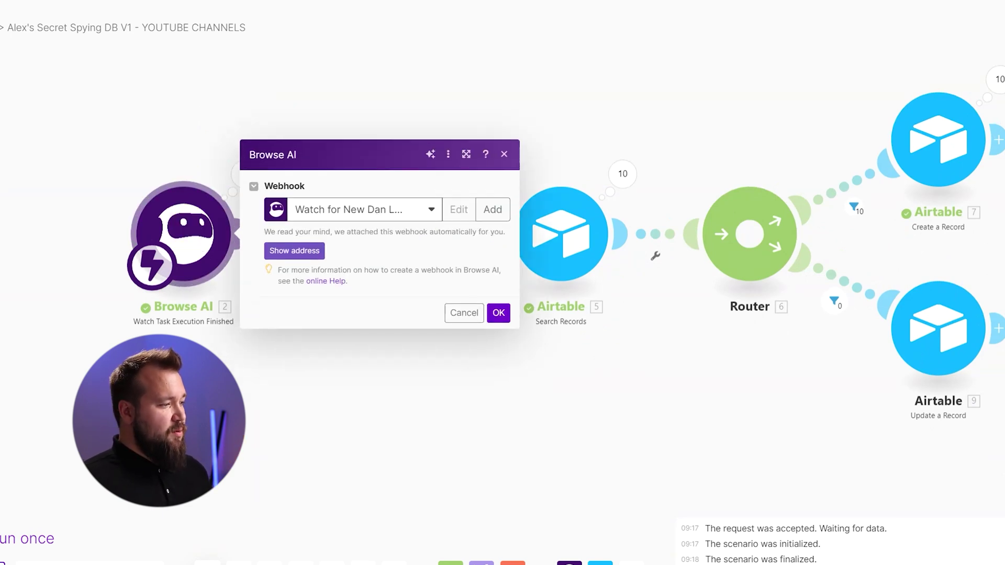
pyautogui.scroll(2, 143, 324)
pyautogui.click(136, 312)
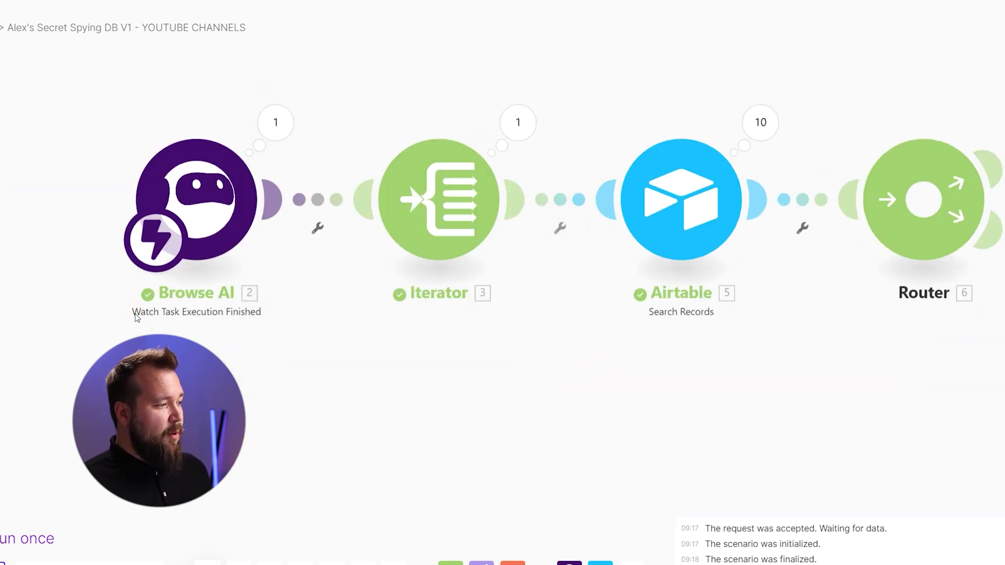
# Step: Add a separate Browse AI Watch Task Execution Finished trigger below the existing module chain
pyautogui.click(569, 562)
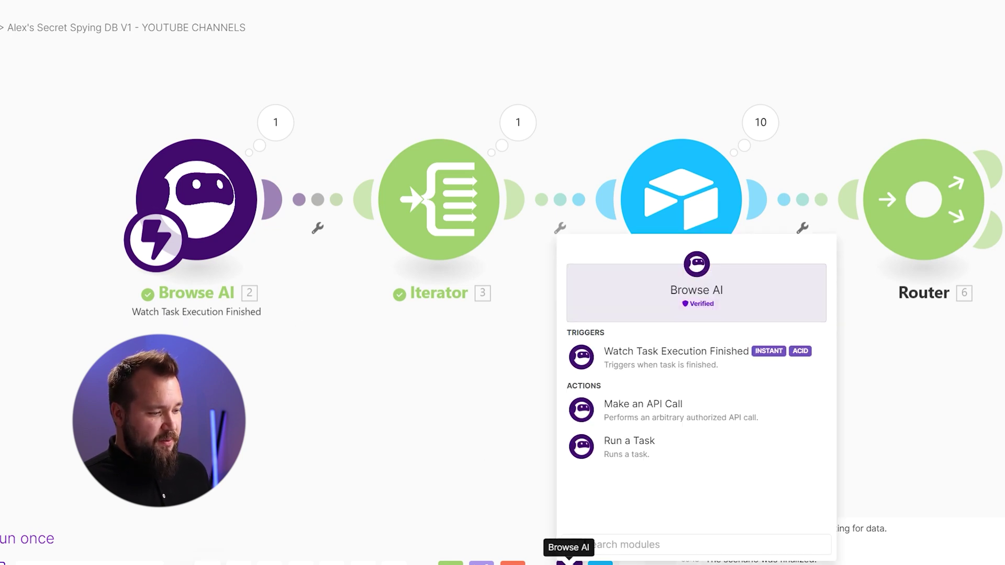
pyautogui.click(680, 357)
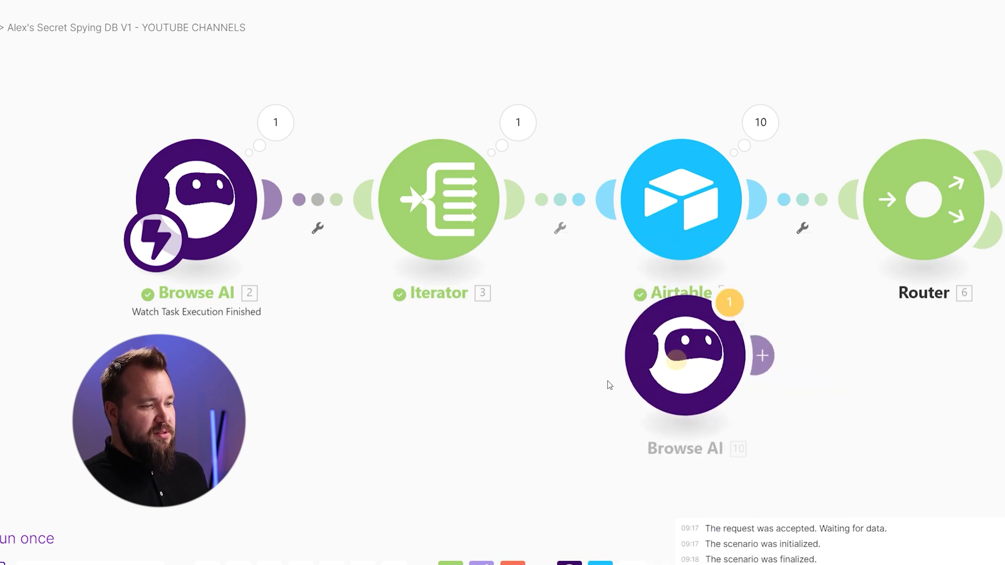
pyautogui.moveTo(290, 398); pyautogui.dragTo(379, 346)
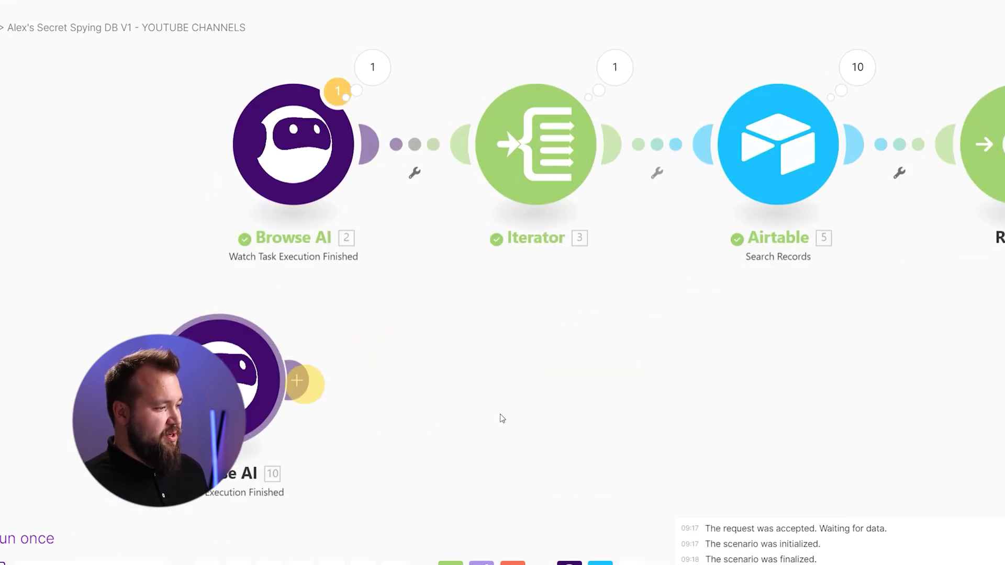
pyautogui.moveTo(264, 420); pyautogui.dragTo(330, 285)
# Step: Create a webhook on the separate Browse AI trigger for robot "Extract videos from a YouTube channel" with the event Task finished, keeping the default name
pyautogui.click(293, 237)
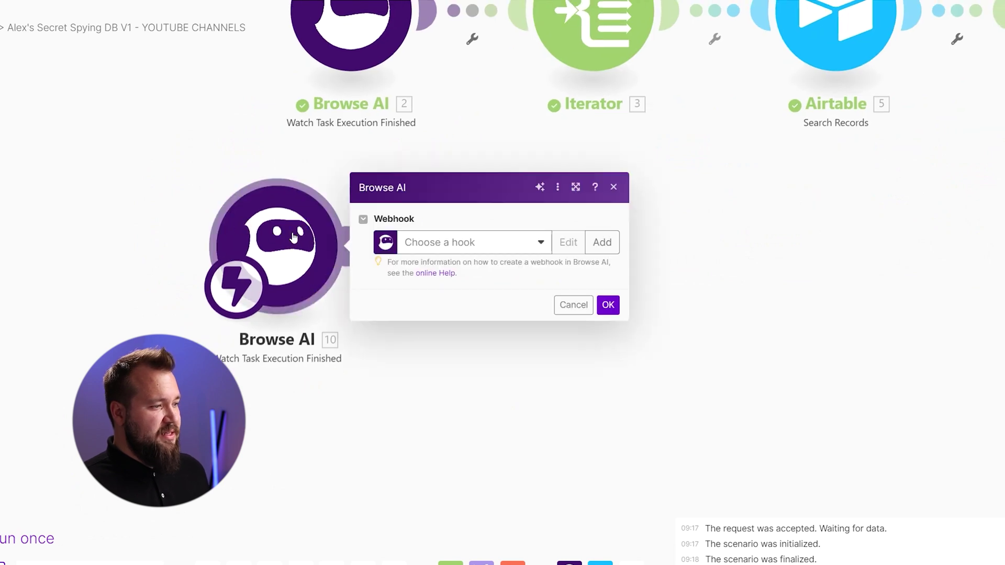
pyautogui.click(603, 242)
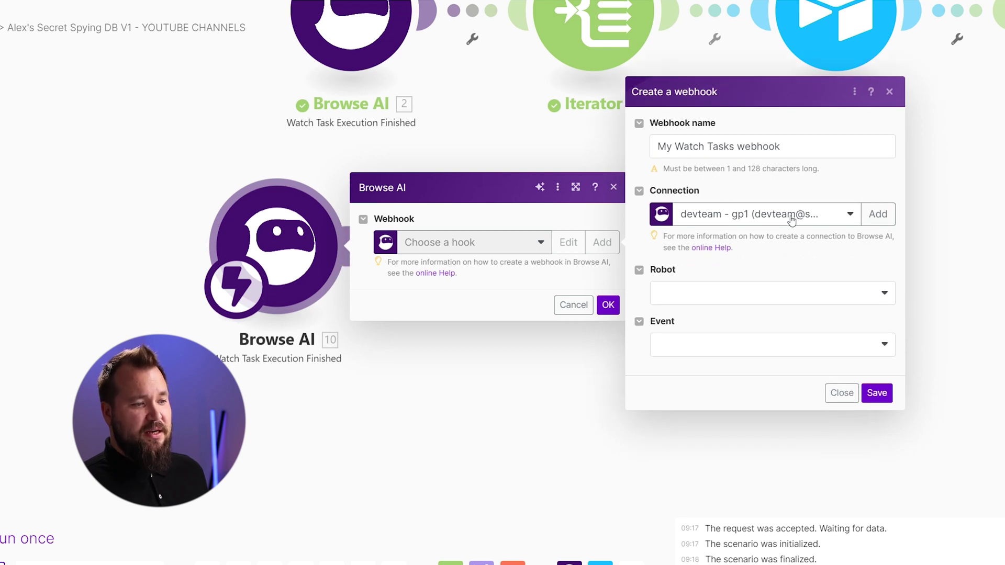
pyautogui.click(829, 301)
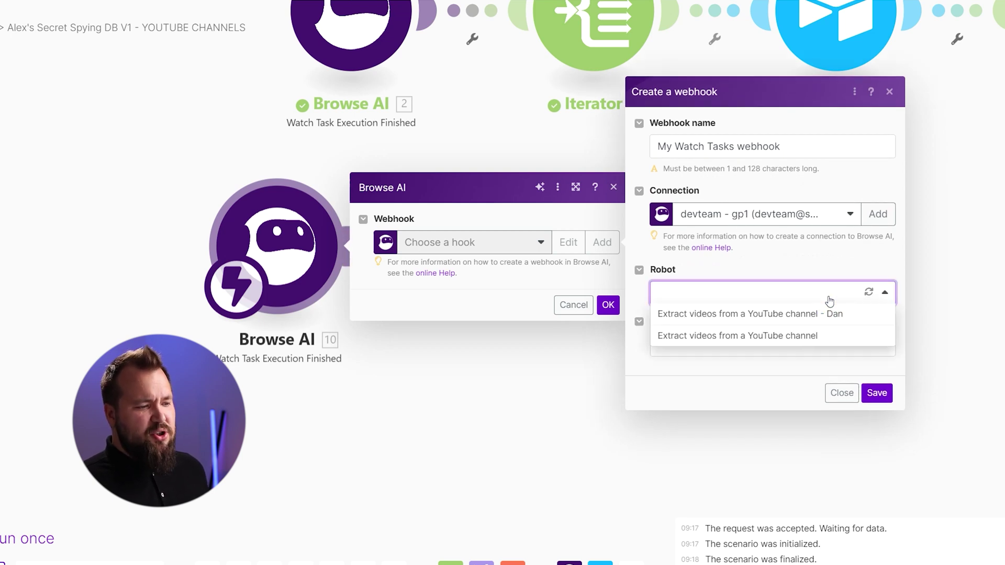
pyautogui.click(829, 337)
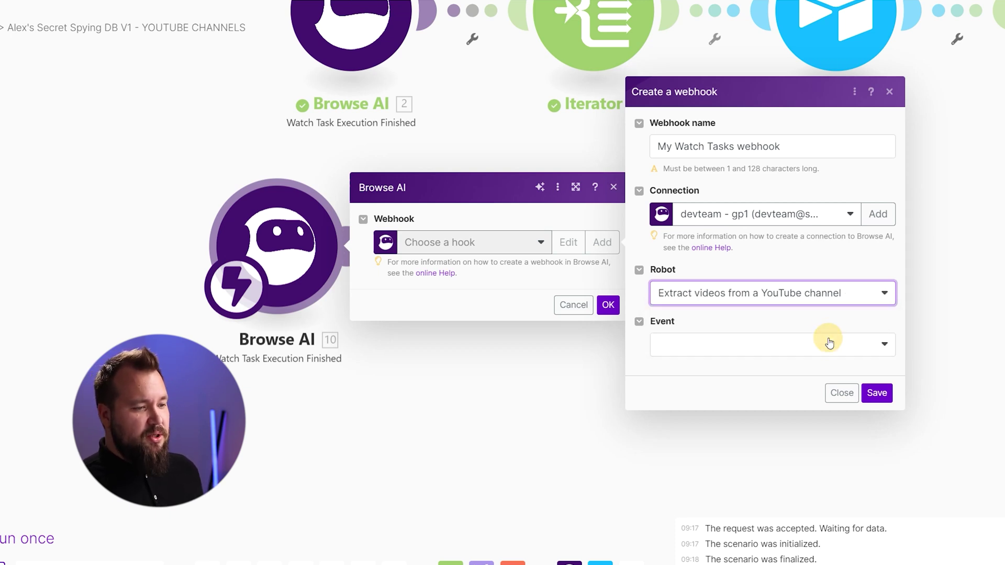
pyautogui.click(779, 345)
pyautogui.click(756, 387)
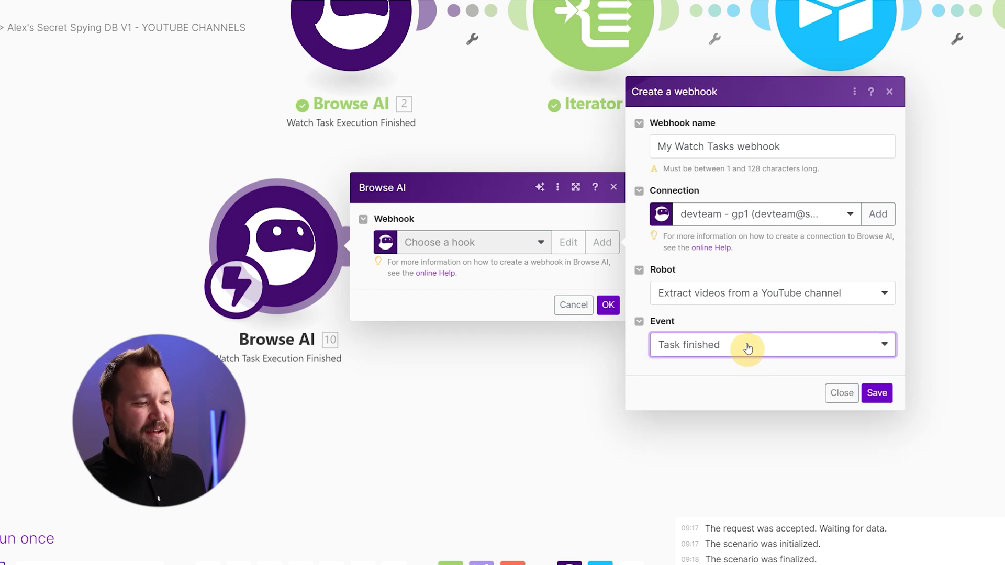
pyautogui.click(876, 393)
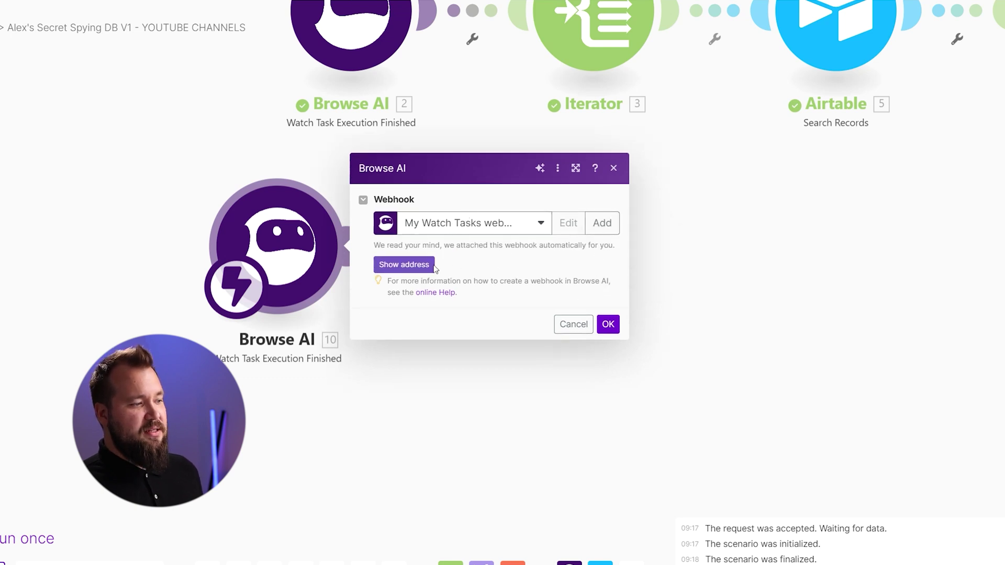
pyautogui.click(607, 324)
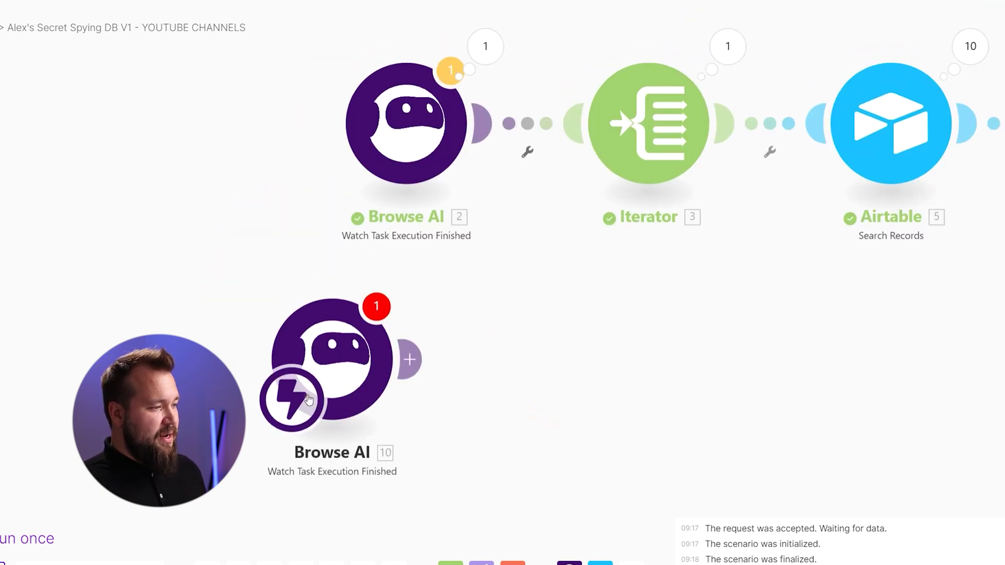
# Step: Delete the separate Browse AI trigger below the main module chain
pyautogui.rightClick(314, 416)
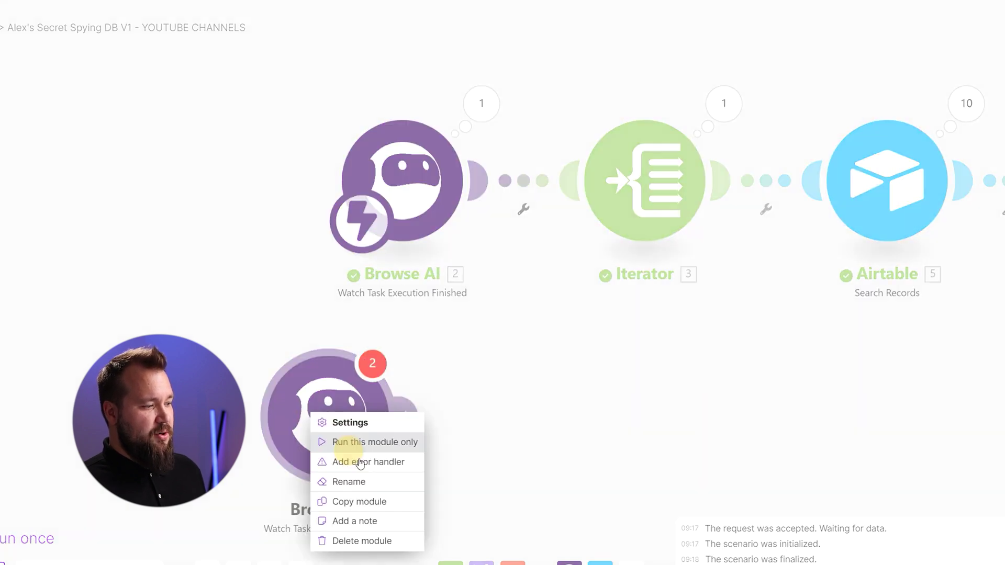
pyautogui.click(377, 540)
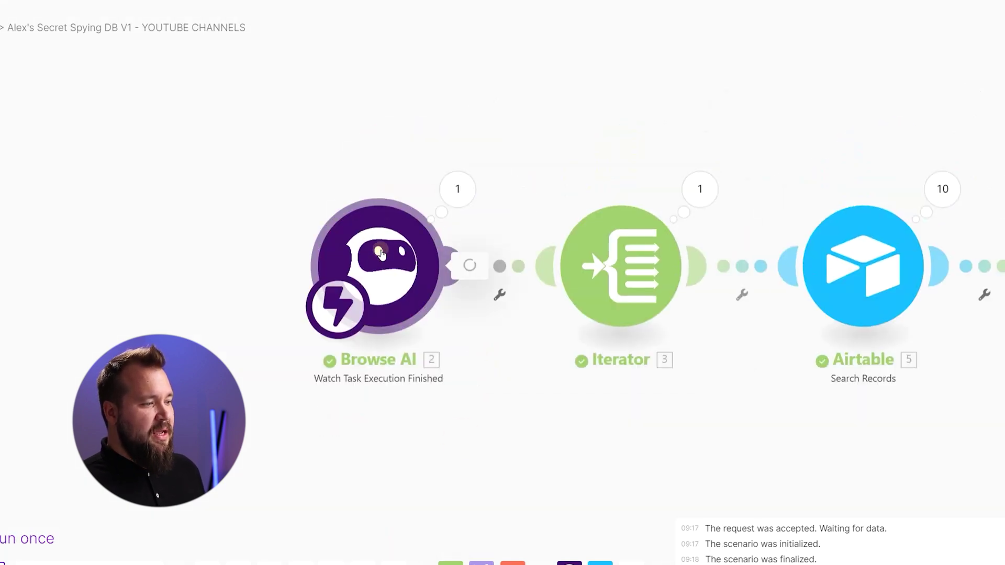
# Step: Reveal and copy the webhook address of the Browse AI trigger that starts the main module chain
pyautogui.click(381, 254)
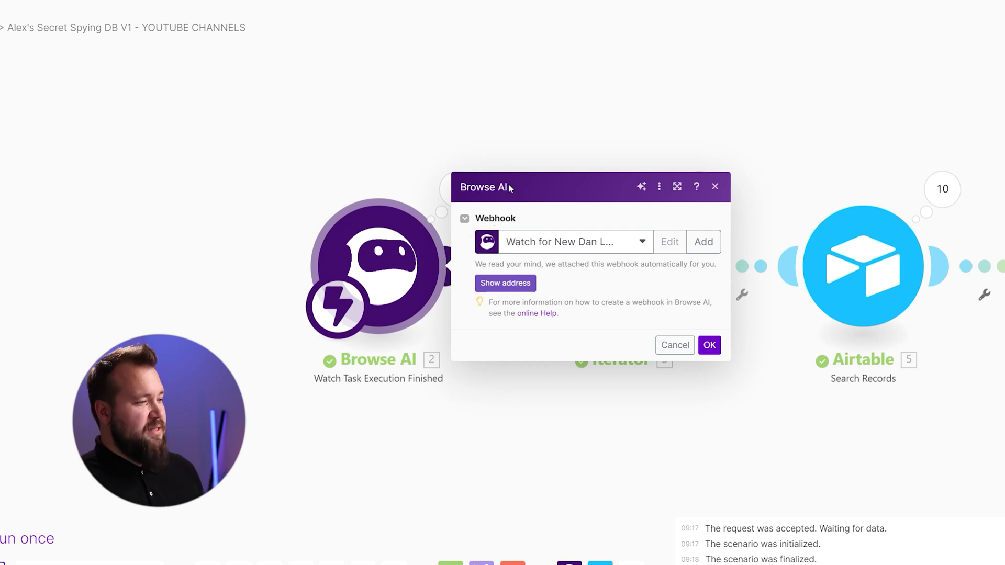
pyautogui.click(505, 283)
pyautogui.click(690, 303)
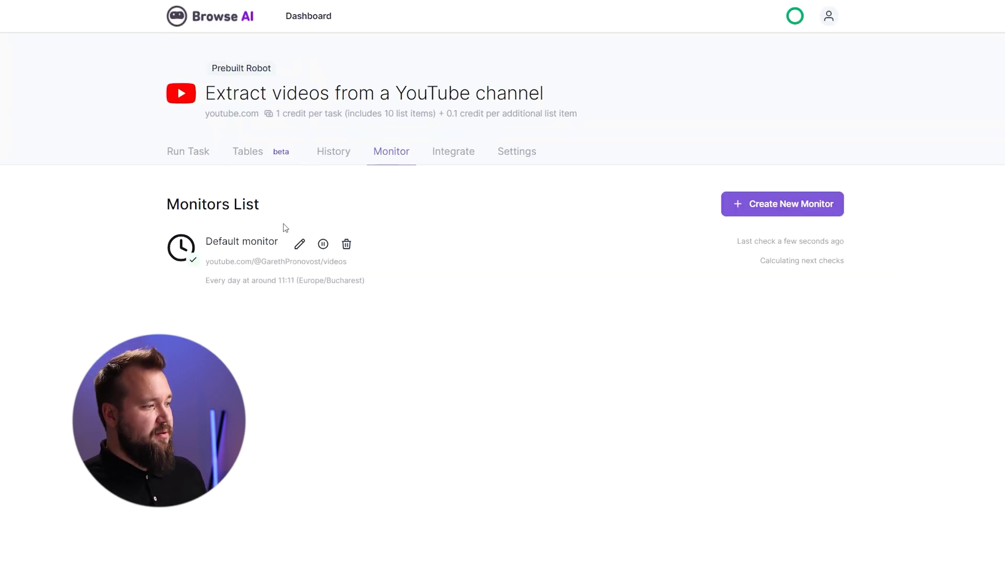
# Step: Switch to the YouTube robot's integrations in Browse AI and delete its existing webhook
pyautogui.click(455, 153)
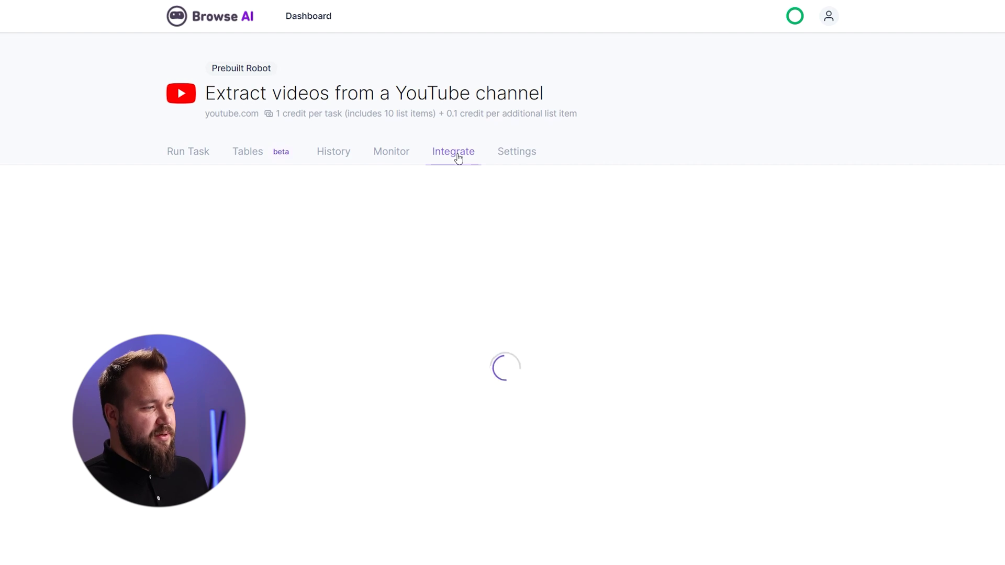
pyautogui.scroll(-4, 718, 275)
pyautogui.scroll(-3, 651, 84)
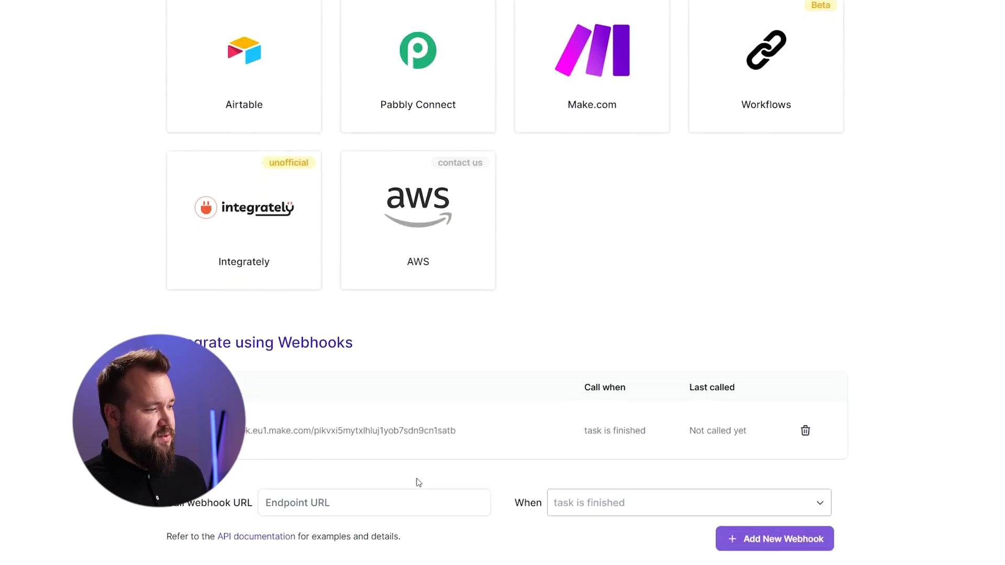
pyautogui.click(805, 430)
pyautogui.click(835, 490)
# Step: Add a new webhook to the robot using the copied Make address, called when the task is finished
pyautogui.click(338, 455)
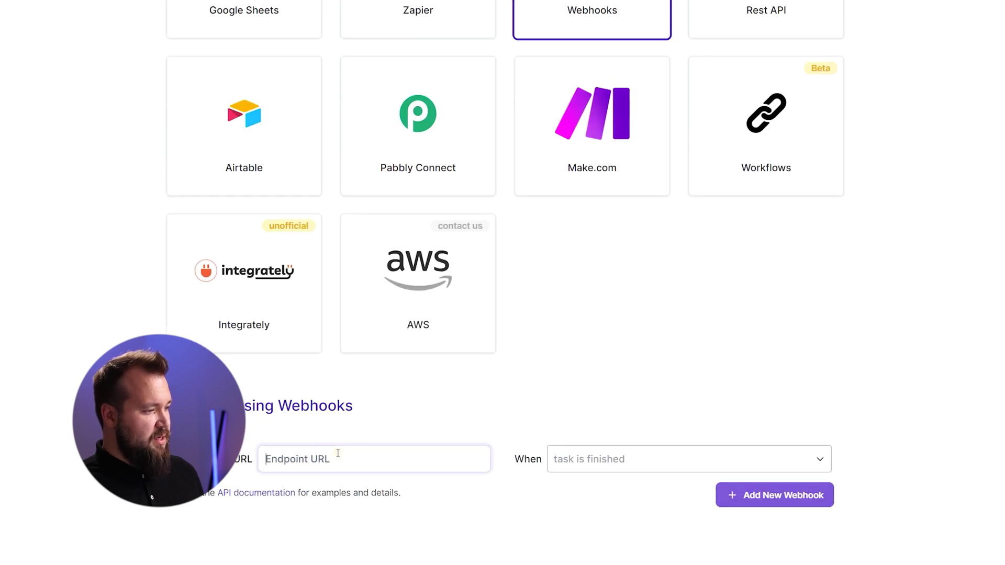
pyautogui.hotkey('ctrl', 'v')
pyautogui.click(466, 501)
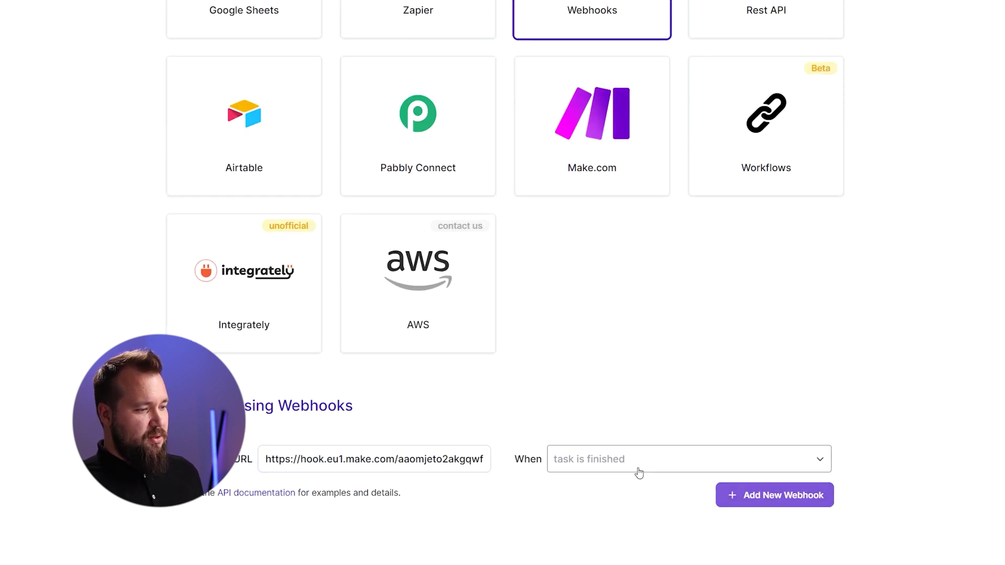
pyautogui.click(605, 458)
pyautogui.click(601, 503)
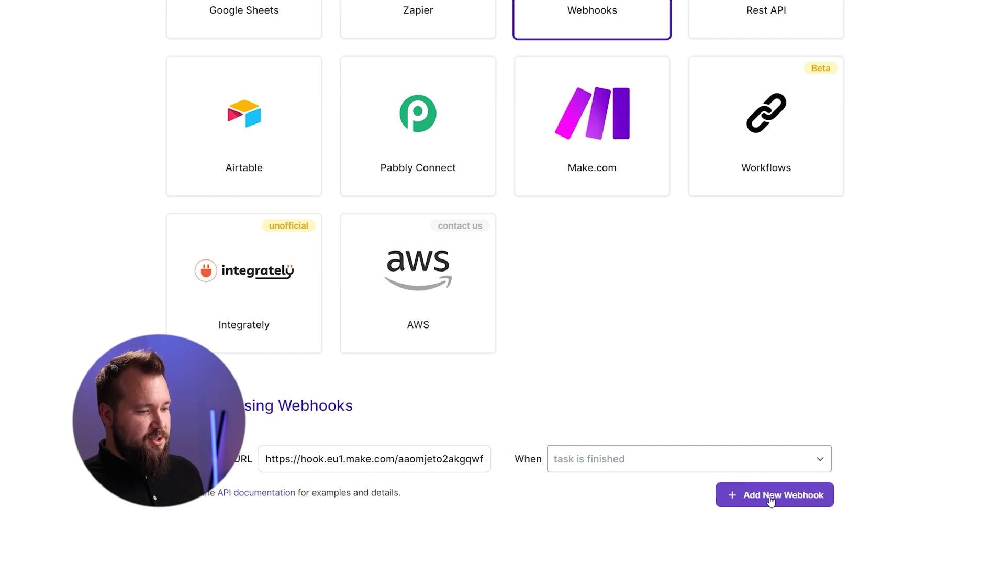
pyautogui.click(767, 494)
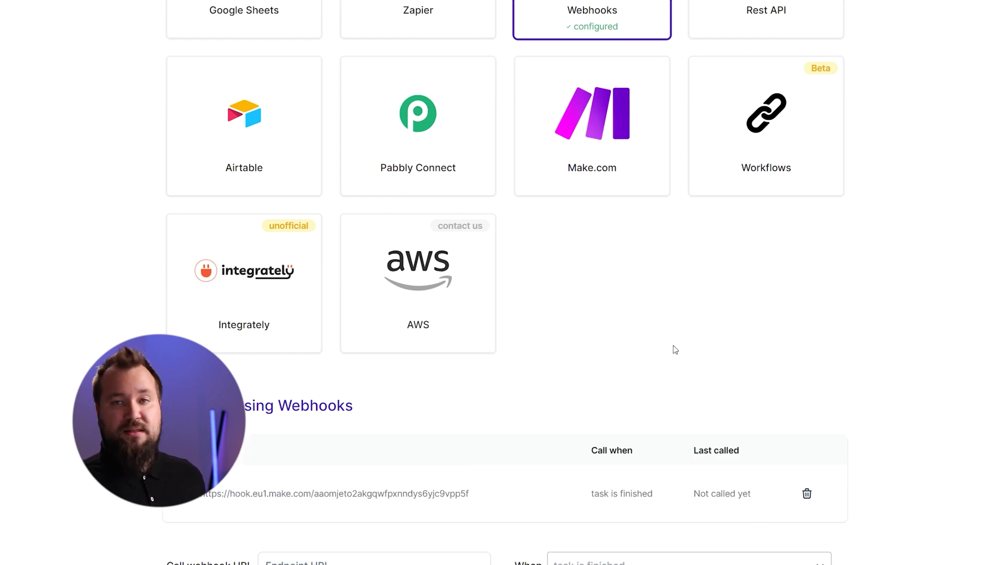
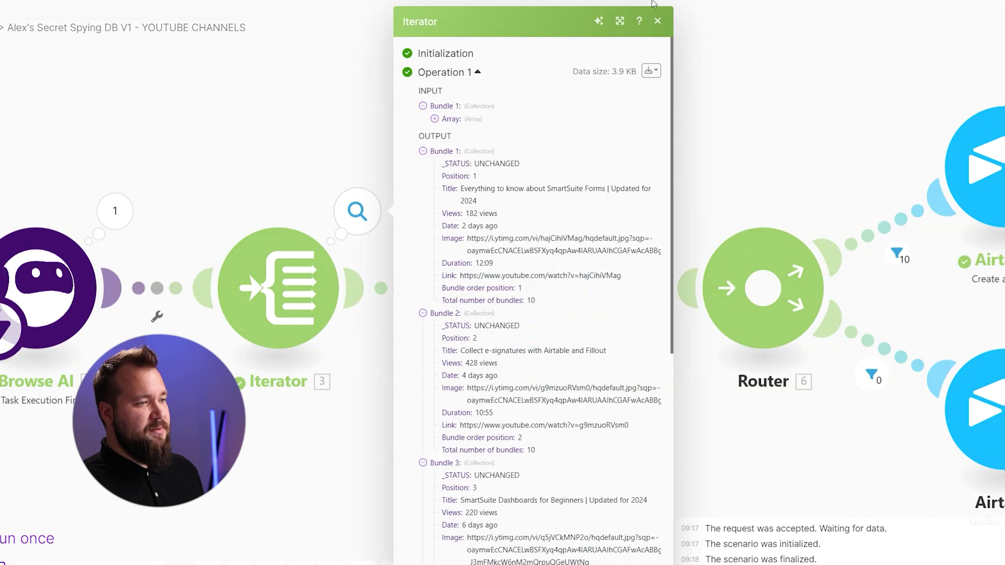
# Step: Examine the Iterator module's output bundles in an enlarged view, including each video's status, title, views, date, duration and link
pyautogui.click(620, 21)
pyautogui.moveTo(458, 177); pyautogui.dragTo(532, 260)
pyautogui.click(535, 261)
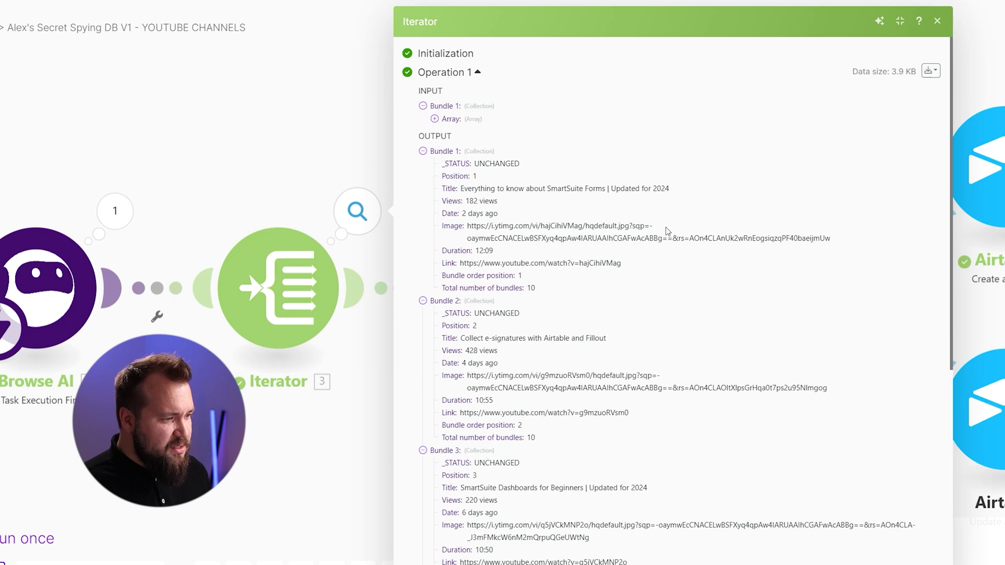
pyautogui.scroll(-5, 687, 251)
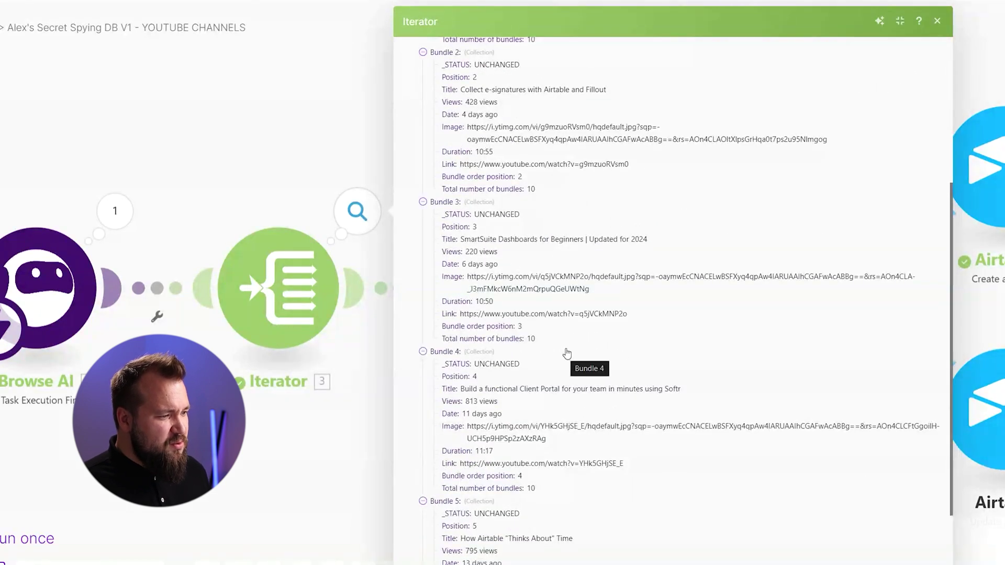
pyautogui.scroll(-3, 580, 327)
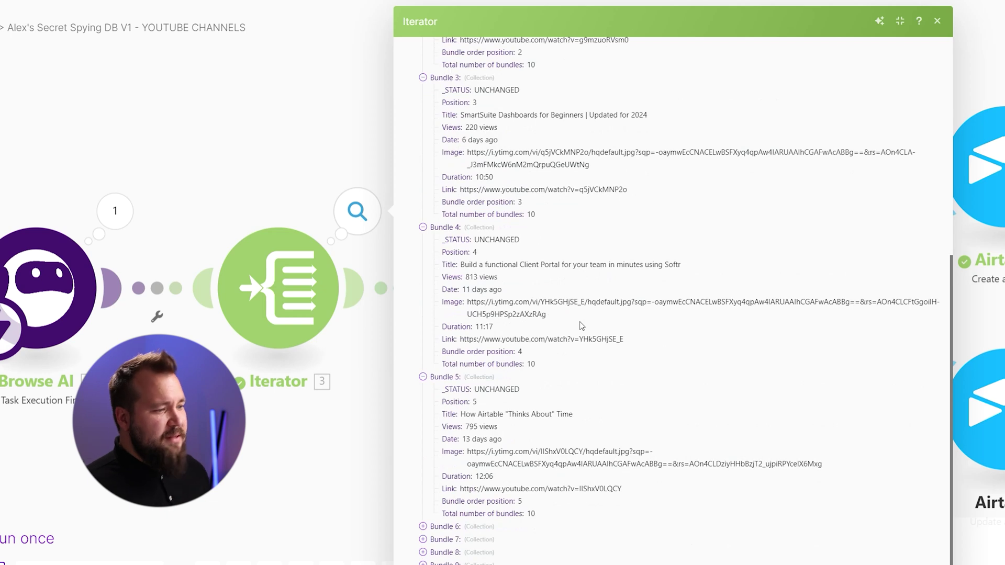
pyautogui.scroll(3, 581, 326)
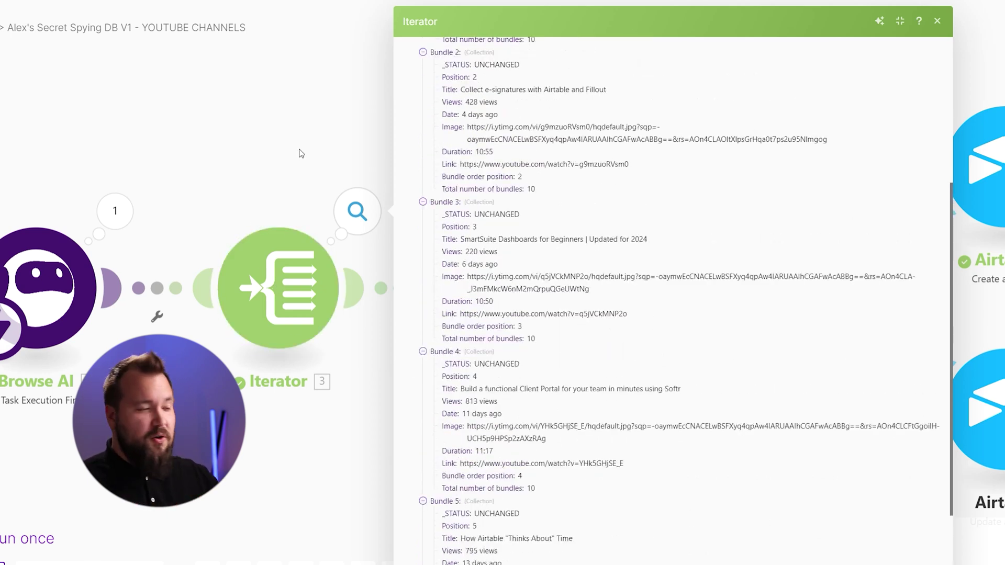
pyautogui.scroll(6, 684, 211)
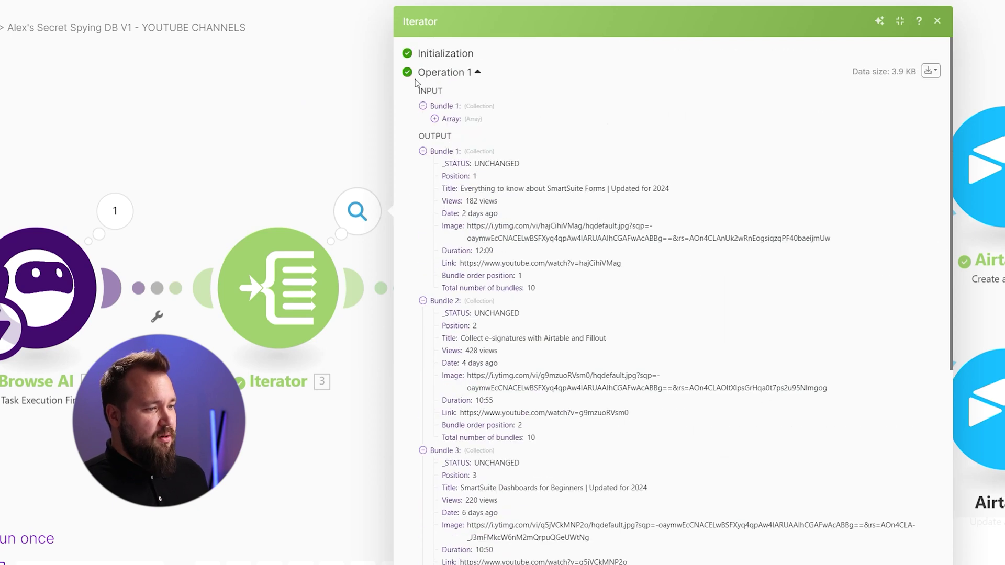
pyautogui.scroll(-3, 544, 167)
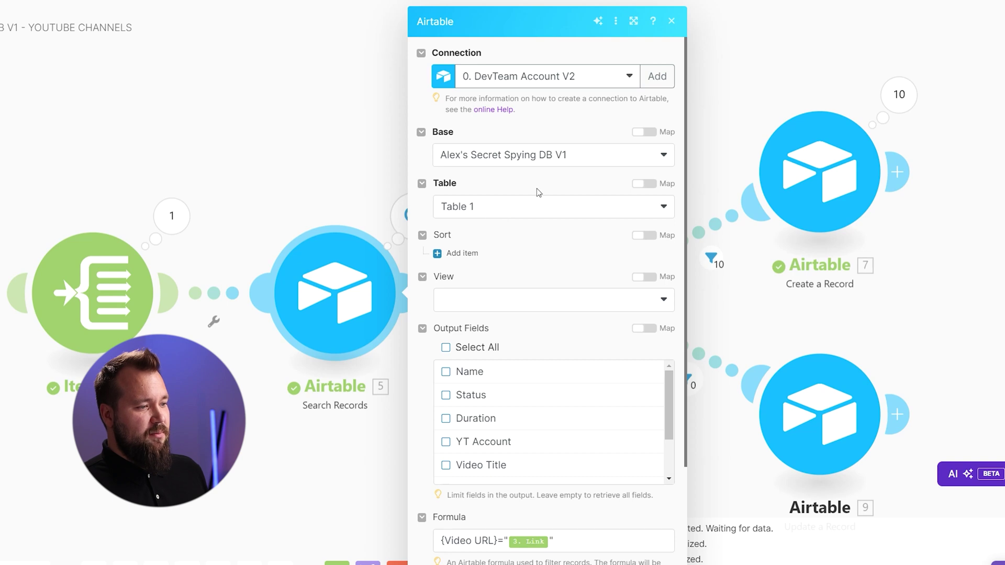
# Step: Review the Airtable Search Records formula matching Video URL to the iterator's Link, and check the Video URL field in the Airtable table
pyautogui.scroll(-3, 470, 415)
pyautogui.click(448, 415)
pyautogui.moveTo(444, 416); pyautogui.dragTo(491, 415)
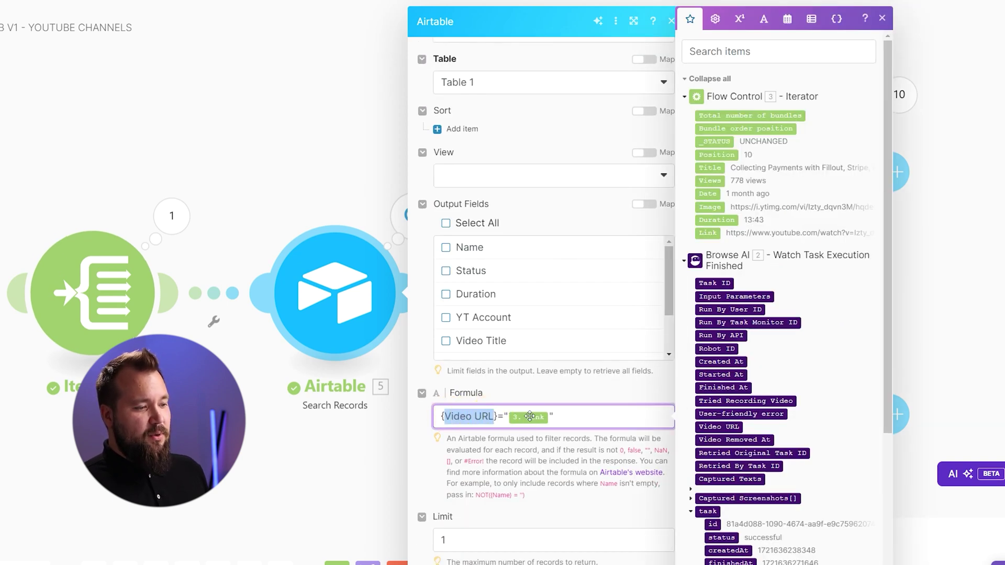
pyautogui.click(550, 417)
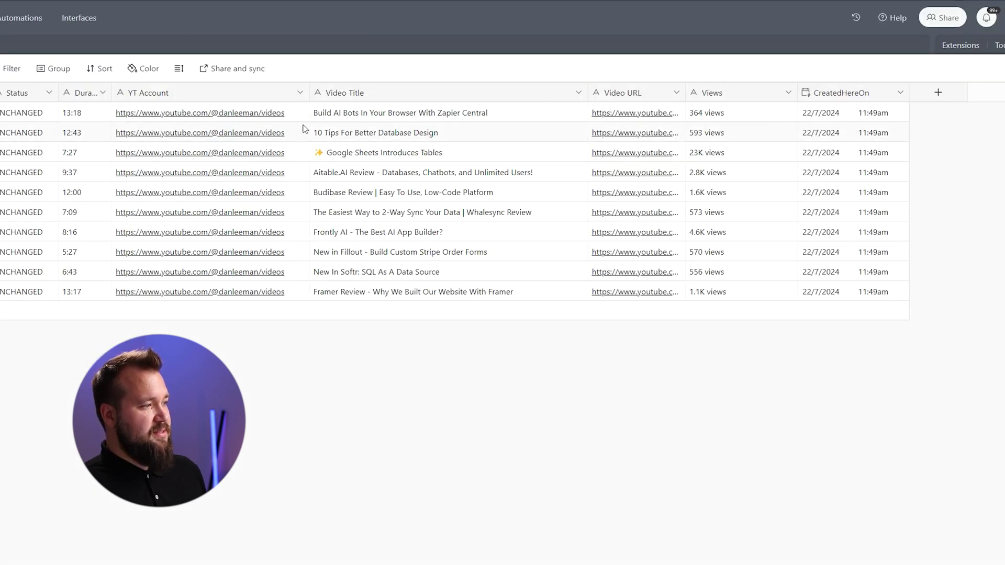
pyautogui.click(675, 114)
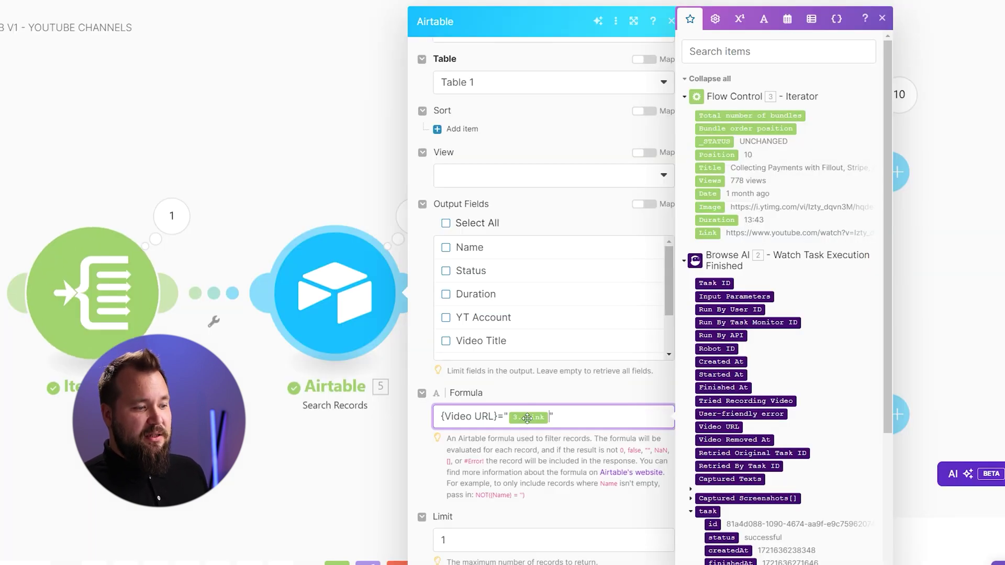
pyautogui.click(586, 399)
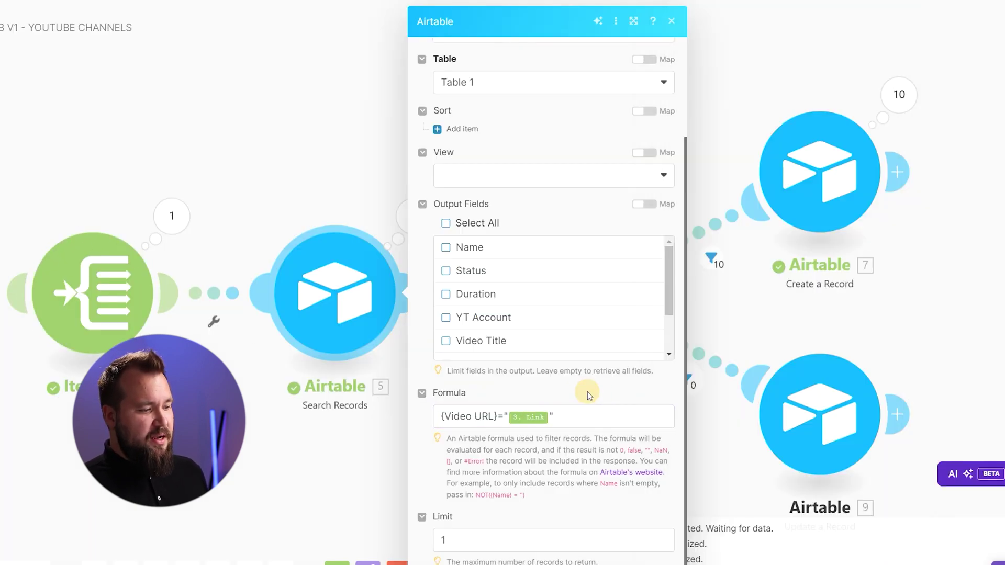
pyautogui.press('Escape')
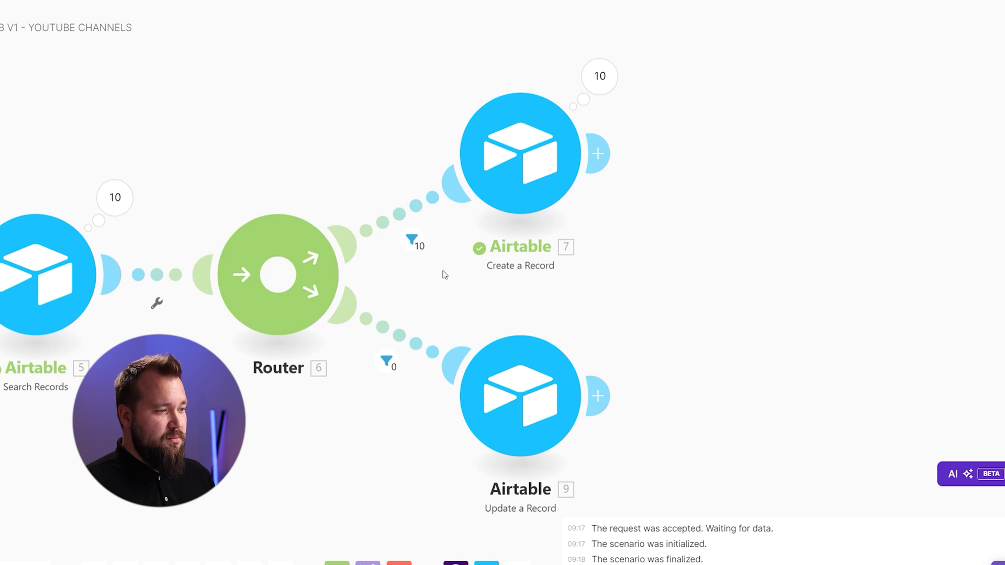
# Step: Inspect the router's filter conditions on the Create a Record and Update a Record routes without changing them
pyautogui.click(418, 178)
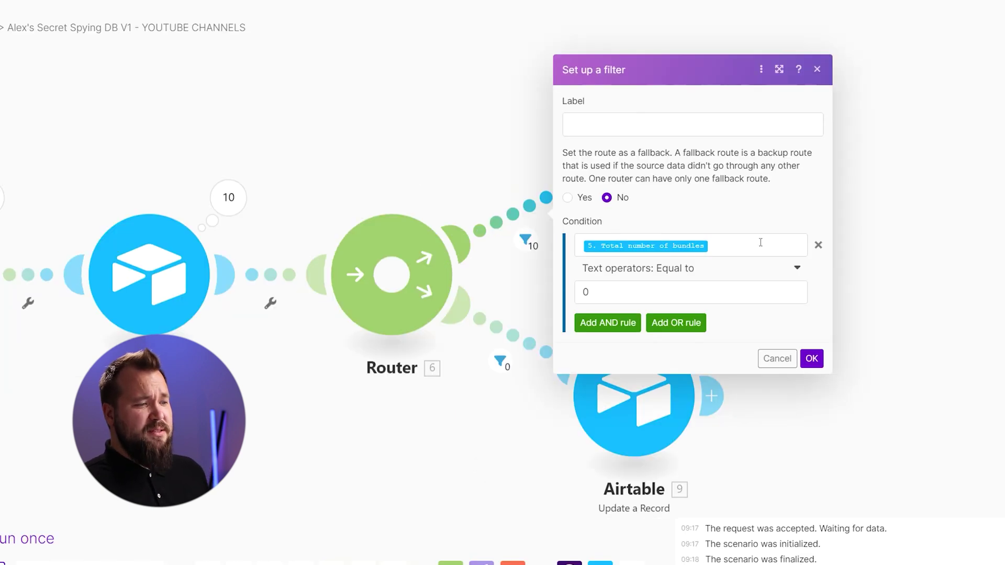
pyautogui.click(759, 246)
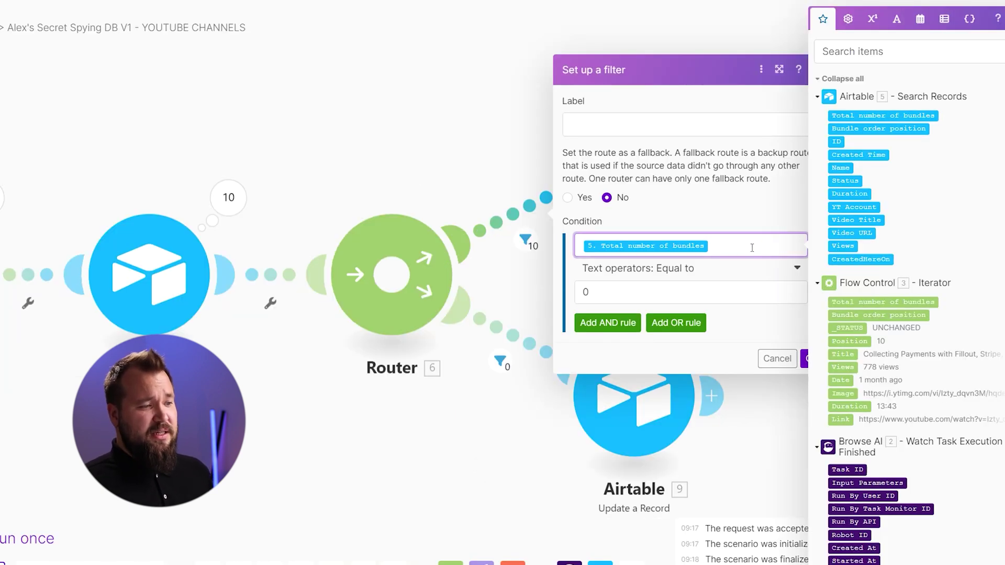
pyautogui.click(753, 224)
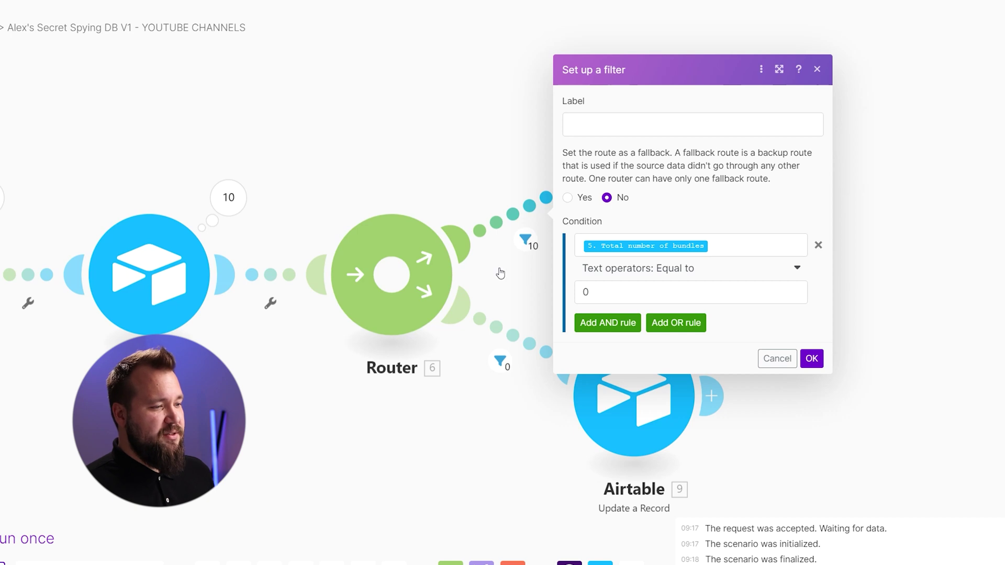
pyautogui.click(487, 351)
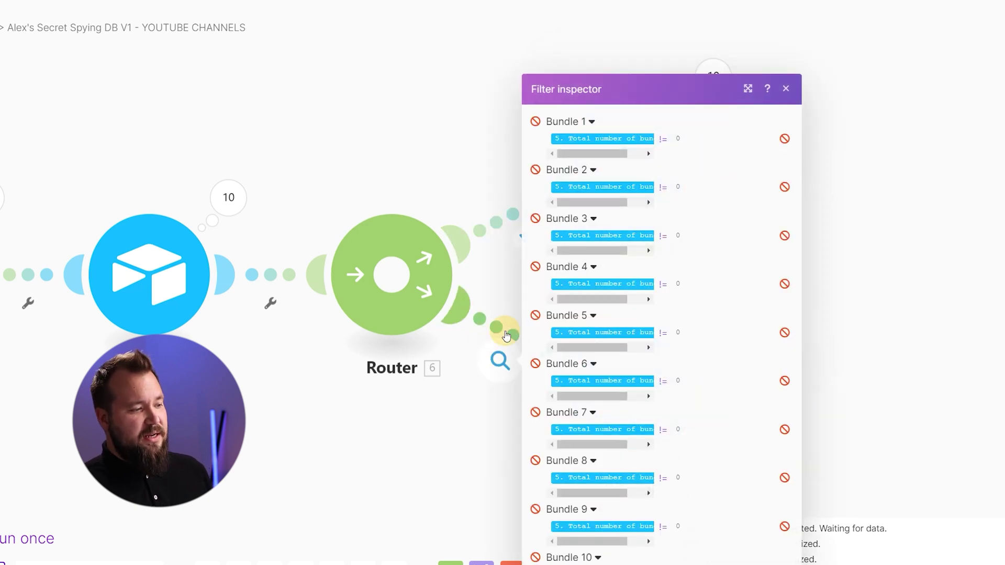
pyautogui.click(507, 336)
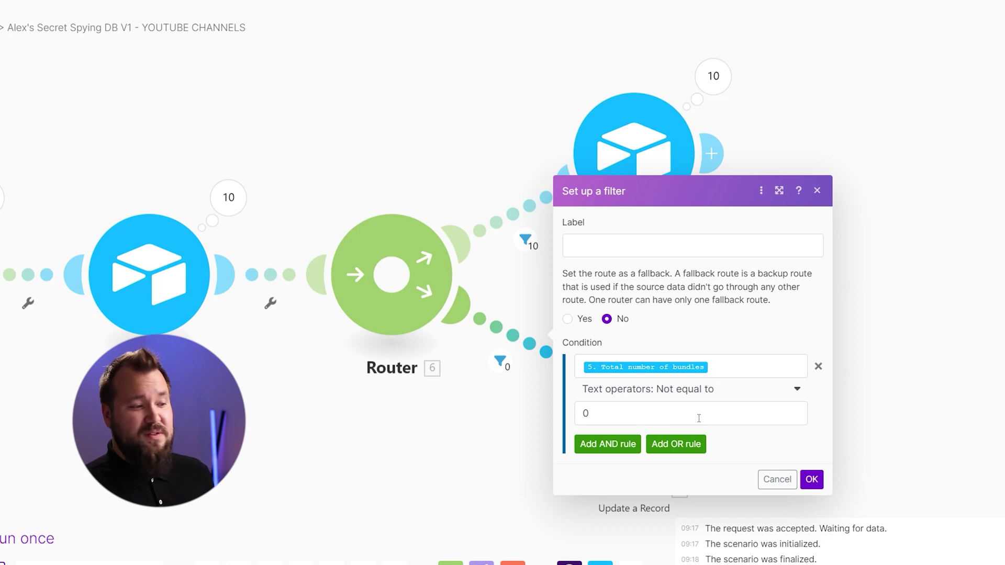
pyautogui.click(483, 425)
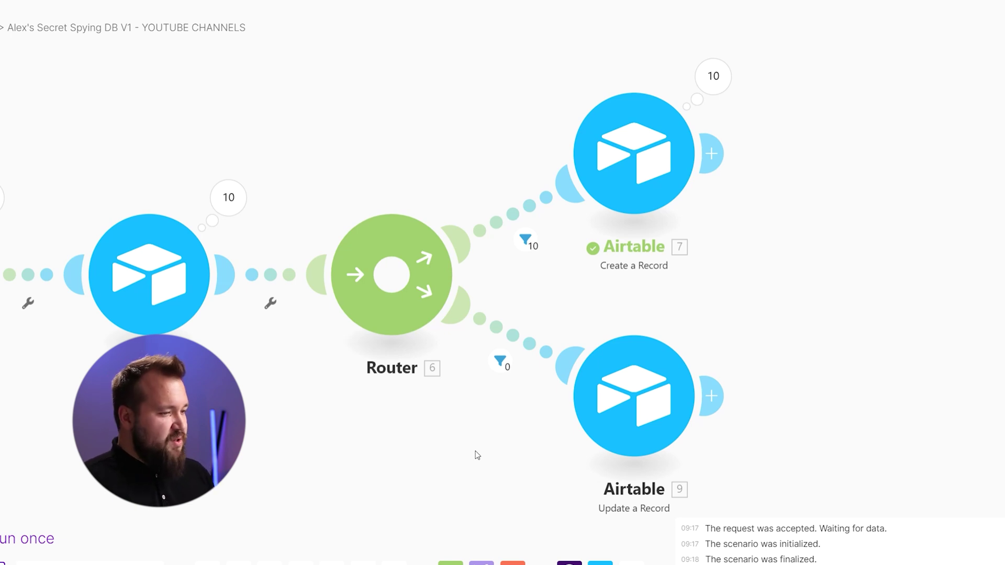
# Step: Review the Create a Record module's Status, Duration and YT Account mappings, and compare them with the YT Account column in the Airtable table
pyautogui.click(485, 164)
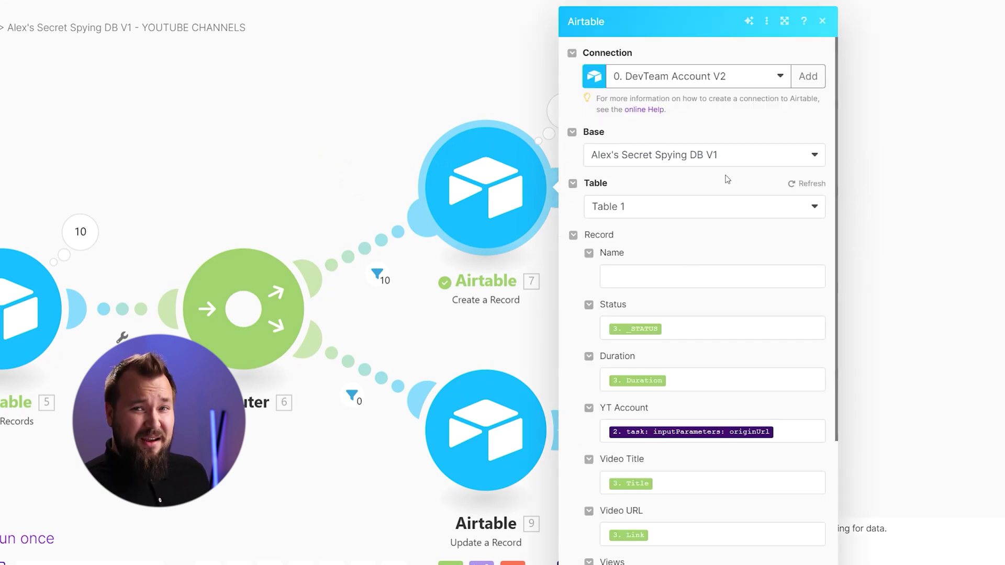
pyautogui.scroll(-3, 726, 179)
pyautogui.click(706, 202)
pyautogui.click(711, 253)
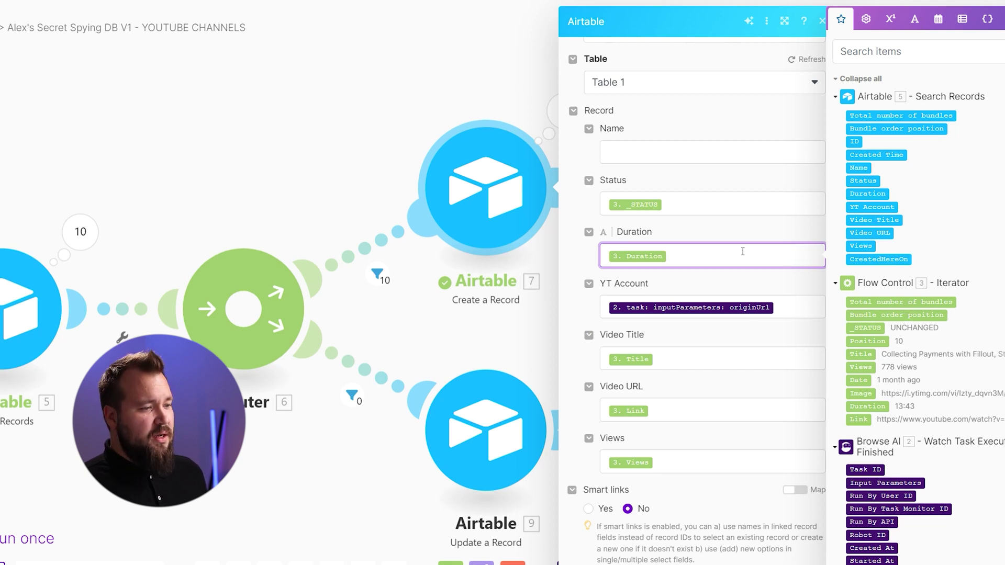
pyautogui.click(793, 305)
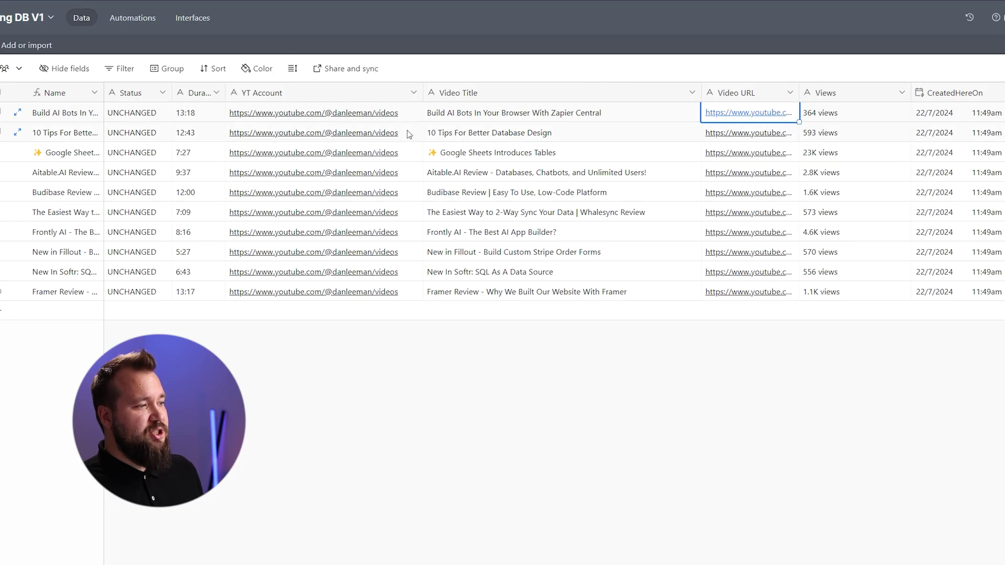
pyautogui.moveTo(409, 134); pyautogui.dragTo(406, 257)
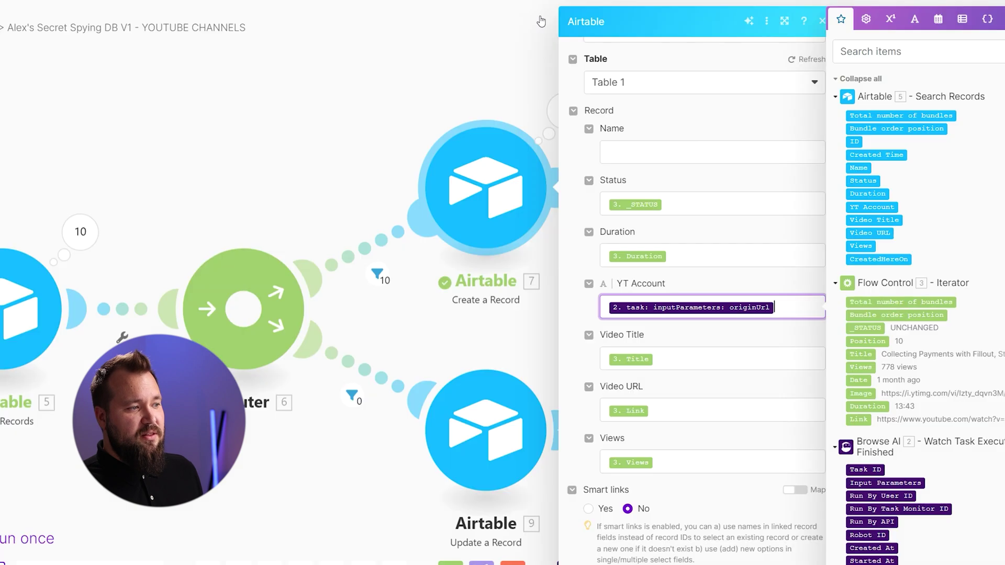
# Step: Check the Create a Record module's remaining mappings for YT Account, Video Title, Video URL and Views without changing them
pyautogui.click(729, 278)
pyautogui.click(785, 306)
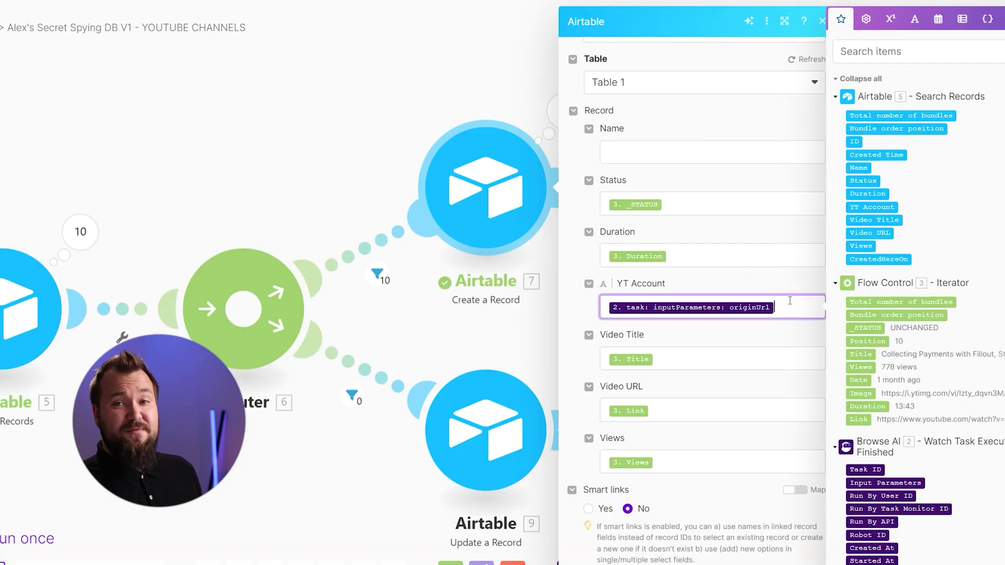
pyautogui.scroll(-1, 700, 307)
pyautogui.click(699, 307)
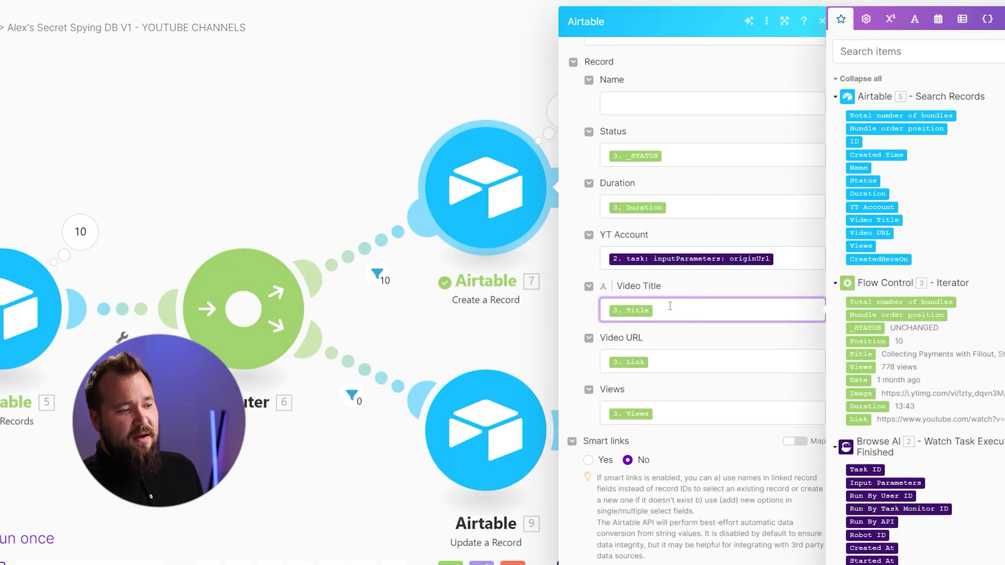
pyautogui.click(716, 361)
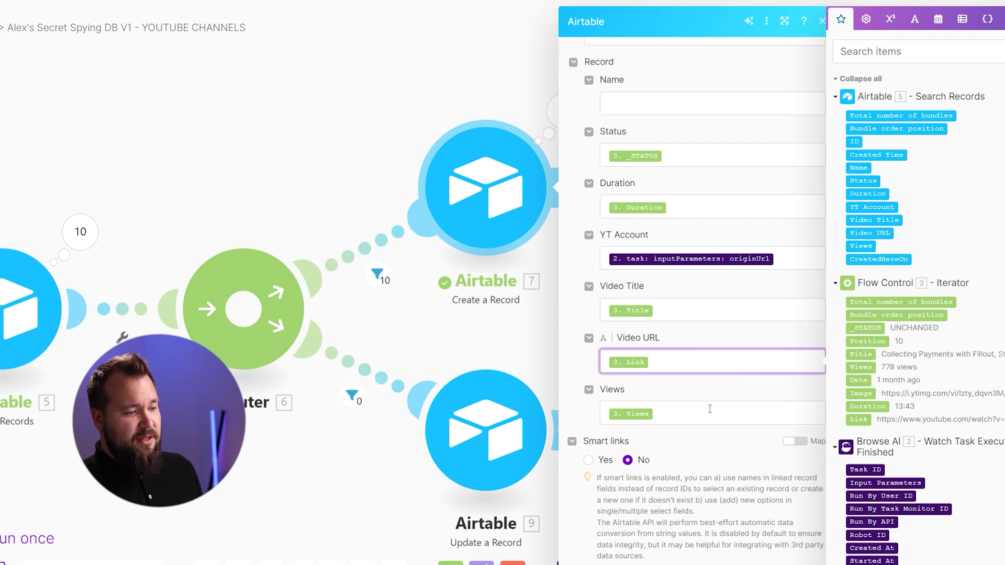
pyautogui.click(709, 411)
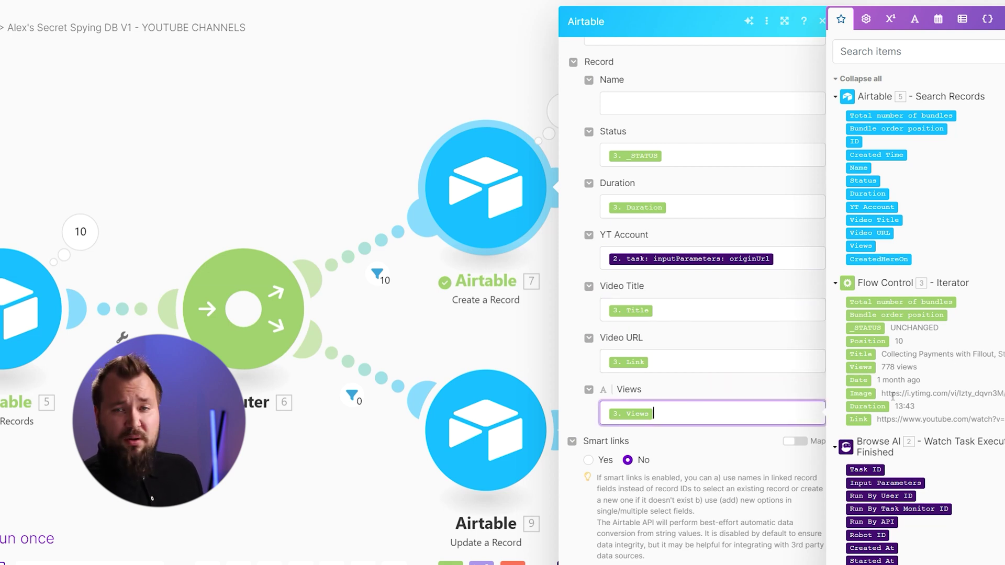
# Step: Inspect the Update a Record module's Record ID mapping to the Search Records ID, and close its settings
pyautogui.click(518, 434)
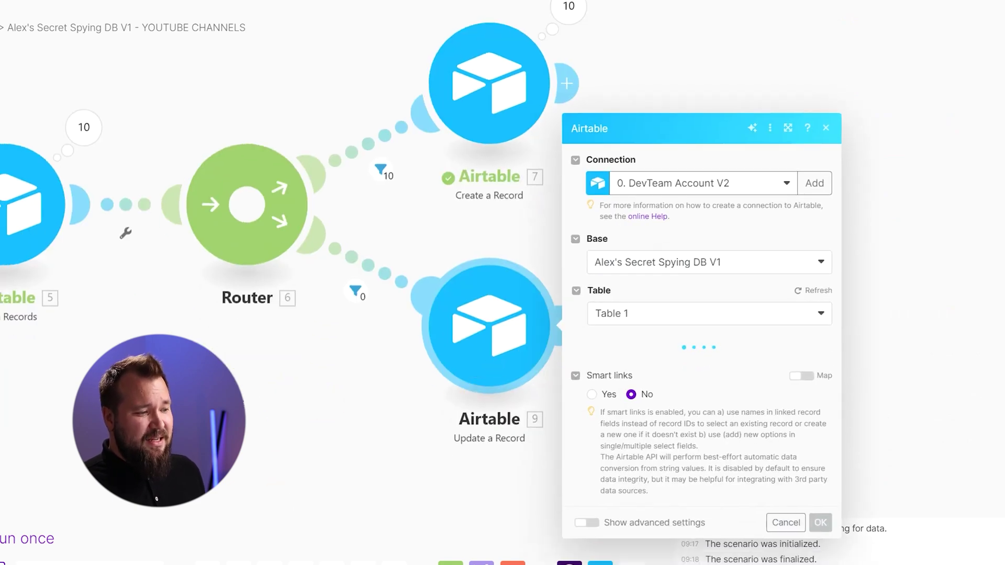
pyautogui.click(670, 259)
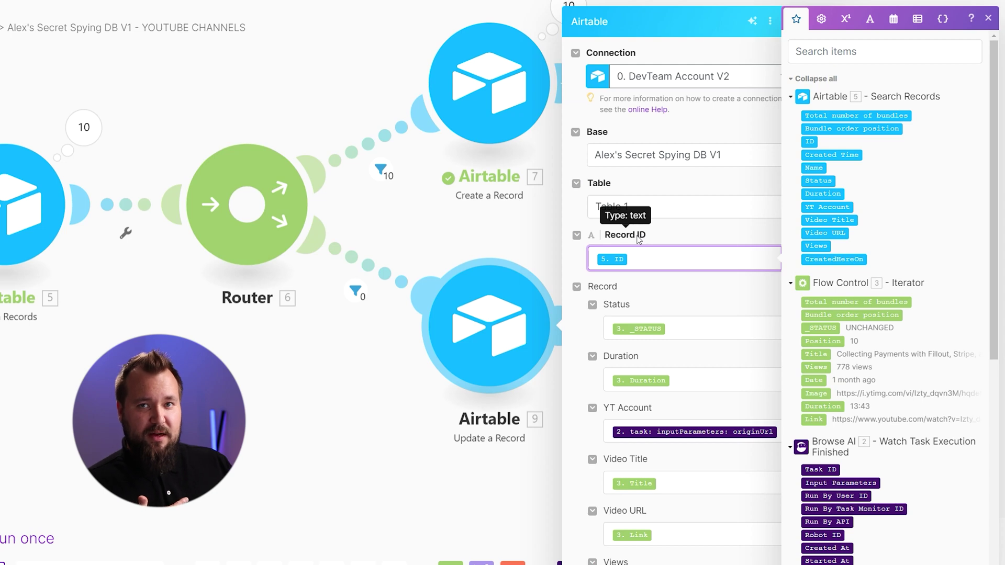
pyautogui.click(669, 226)
pyautogui.click(527, 452)
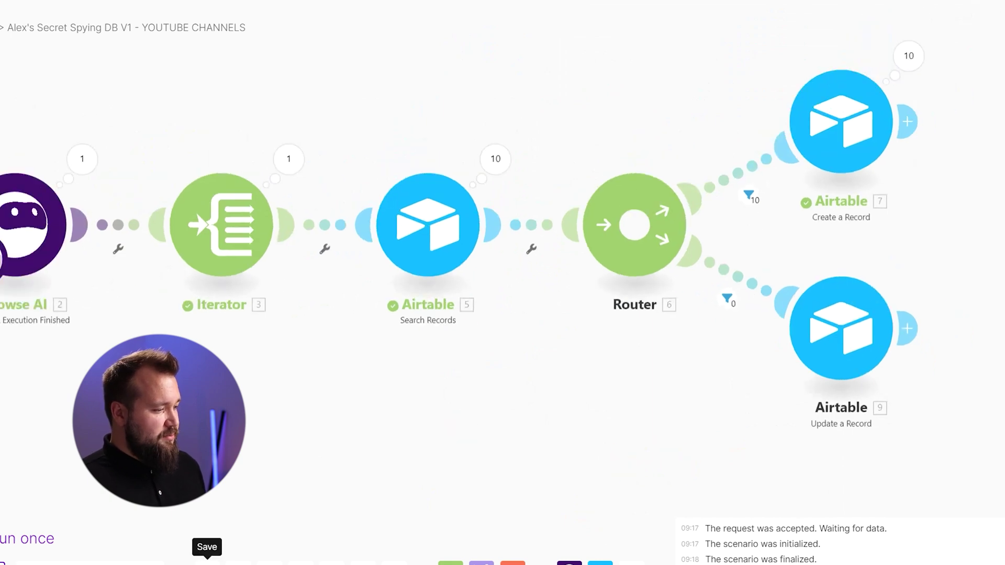
# Step: Save the Make scenario and run it once
pyautogui.click(207, 561)
pyautogui.click(34, 535)
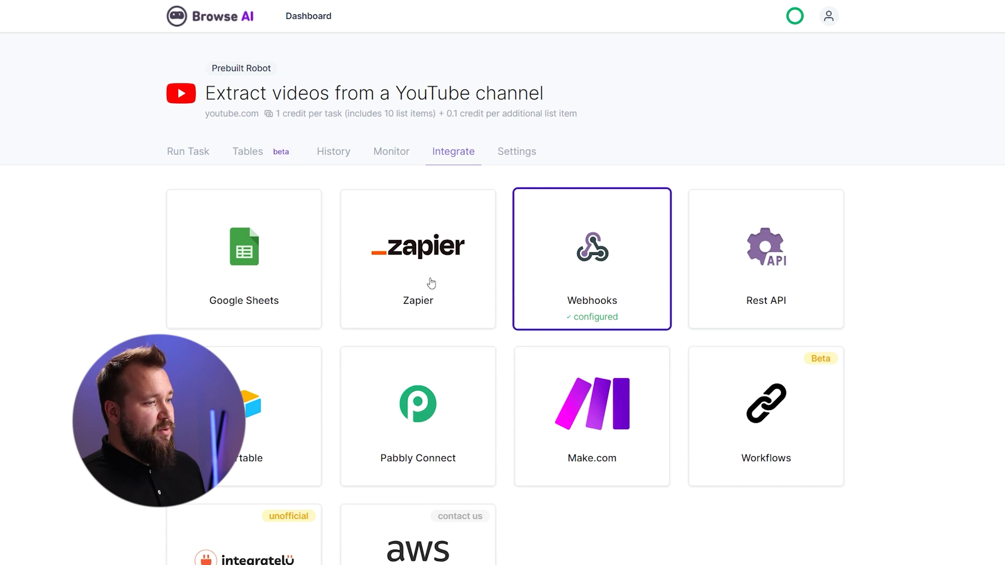
# Step: Switch to Browse AI and run a new task of the YouTube channel robot with the existing channel URL and a maximum of 10 videos
pyautogui.click(186, 152)
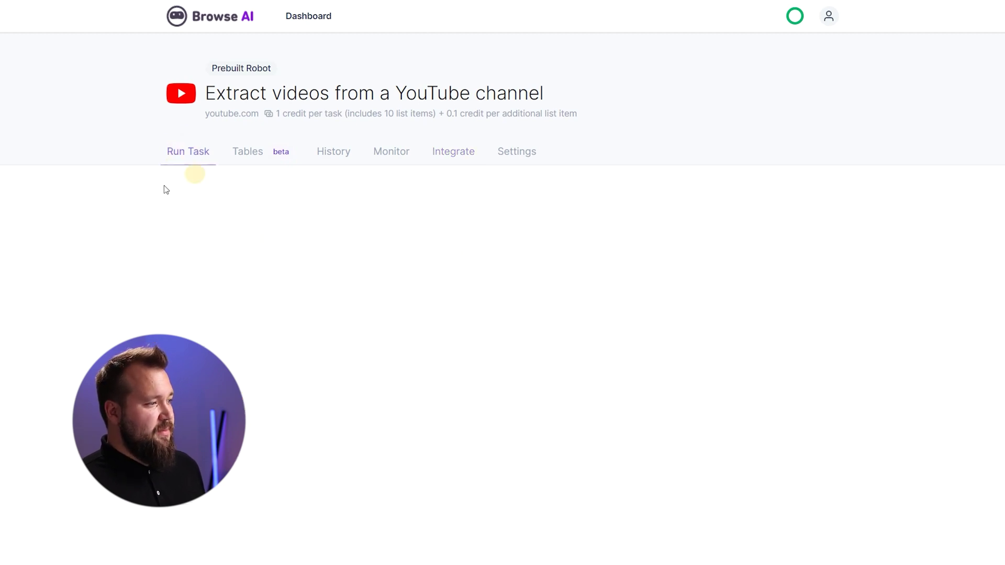
pyautogui.scroll(-3, 388, 326)
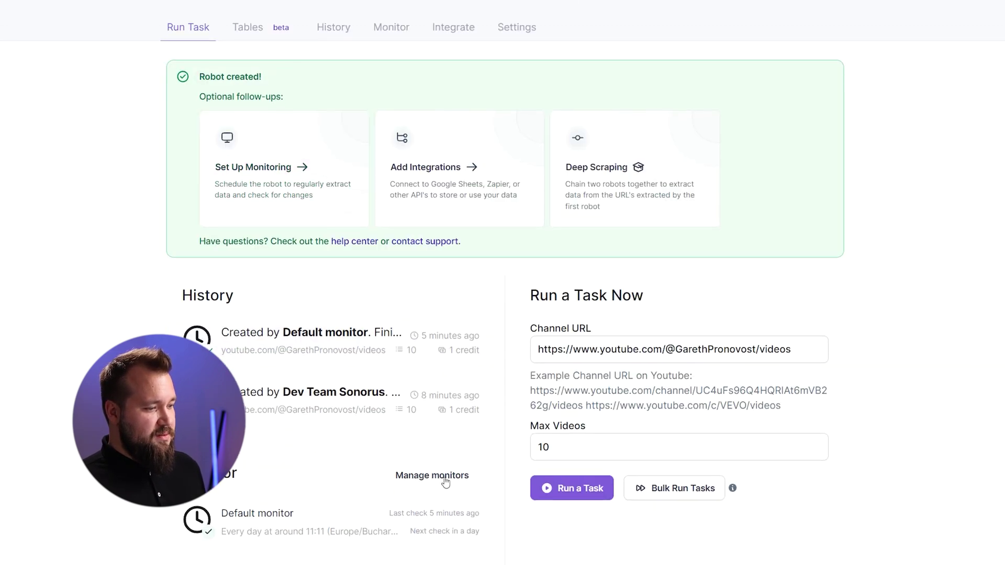
pyautogui.click(571, 488)
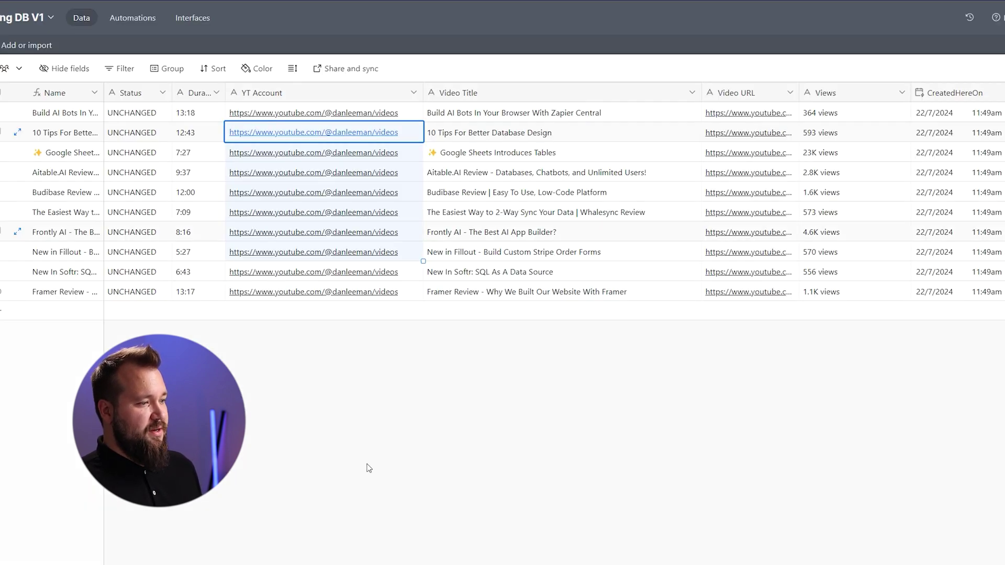
pyautogui.click(591, 387)
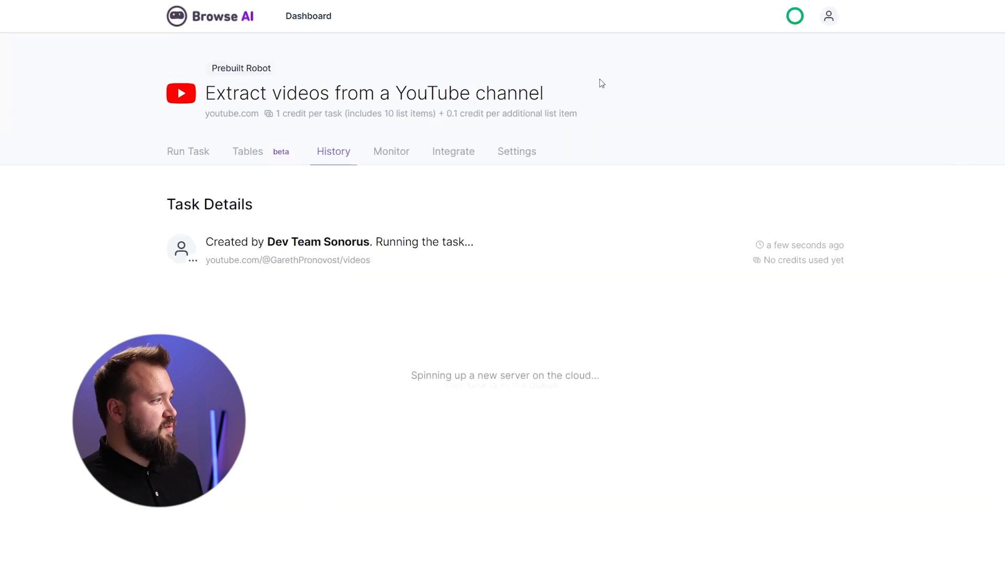
pyautogui.moveTo(432, 390); pyautogui.dragTo(592, 388)
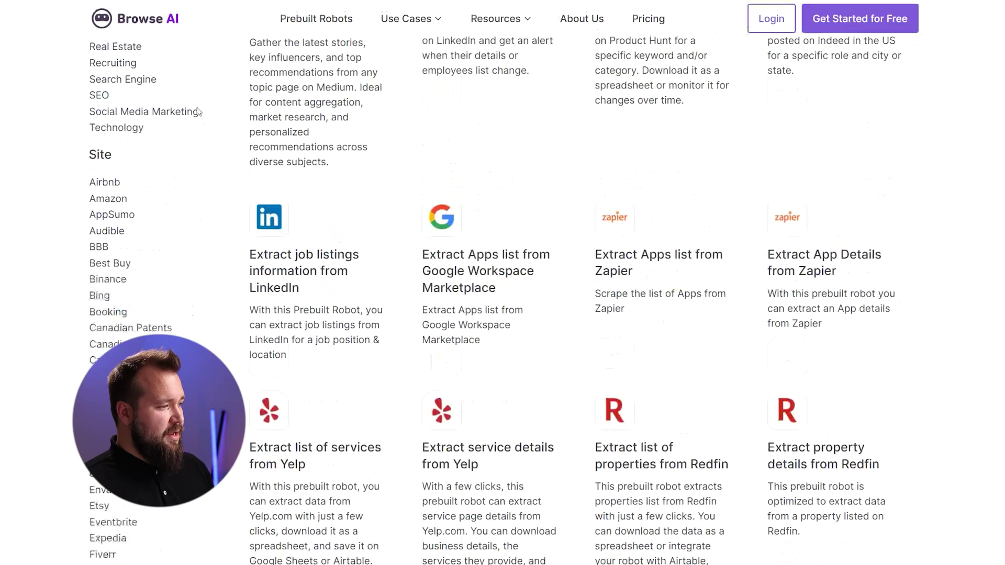
# Step: Find the prebuilt robot "Extract a list of properties from Zillow" among the Zillow automations, read its description and open its setup
pyautogui.scroll(-20, 172, 278)
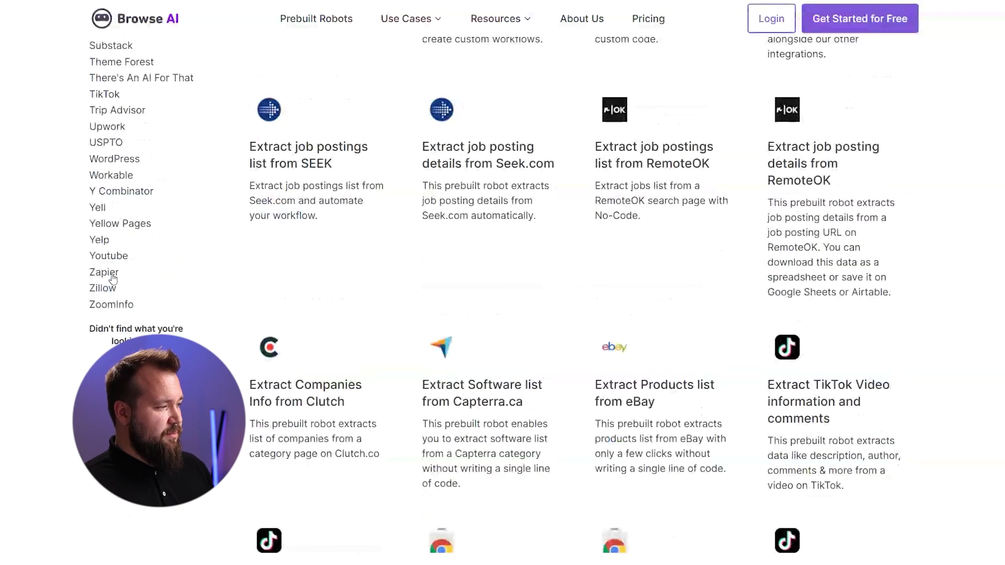
pyautogui.click(103, 288)
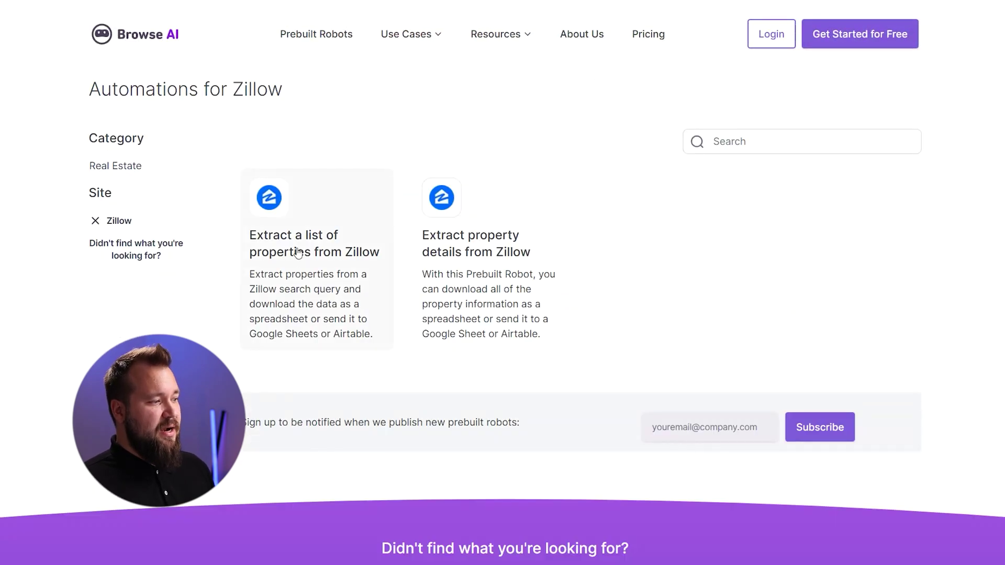
pyautogui.click(315, 255)
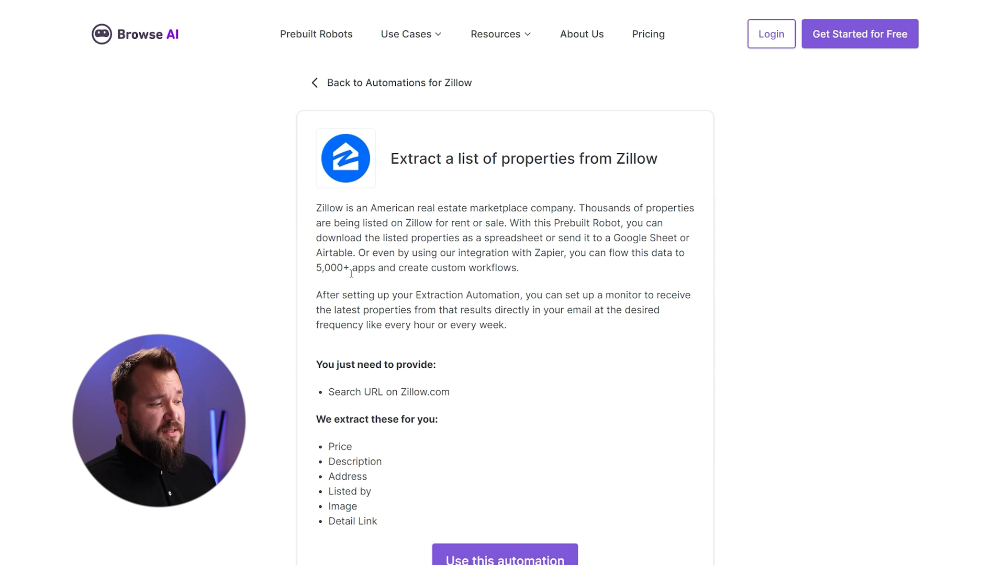
pyautogui.moveTo(392, 223); pyautogui.dragTo(438, 366)
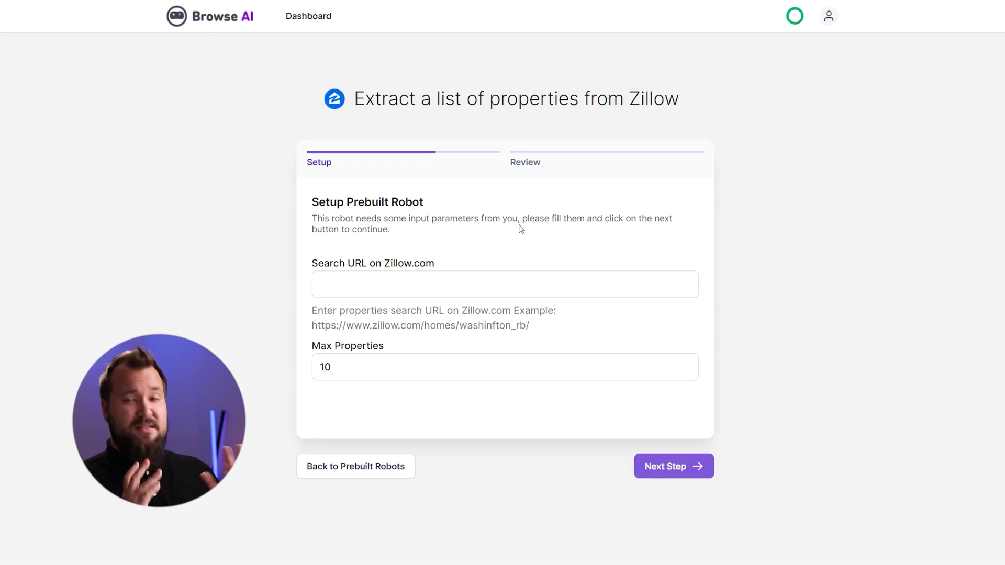
# Step: Open the example Zillow search URL, change the search location to Manhattan New York, NY, and copy the resulting page address
pyautogui.moveTo(533, 331); pyautogui.dragTo(394, 330)
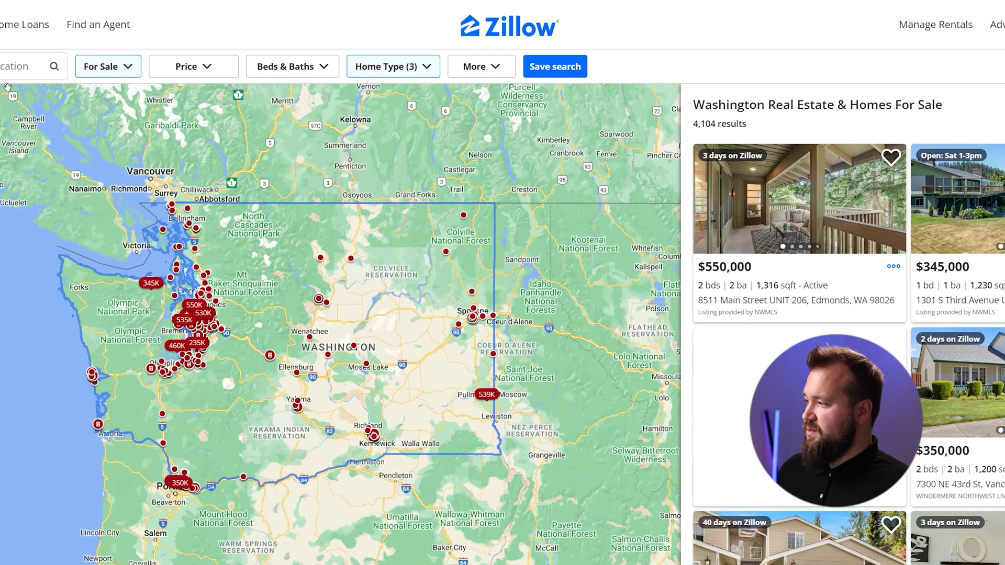
pyautogui.click(37, 66)
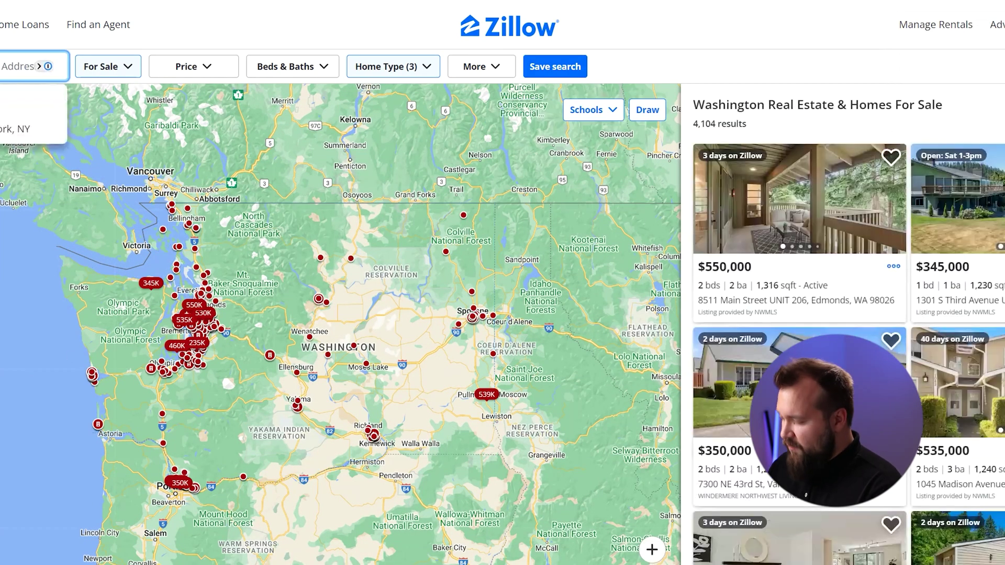
pyautogui.click(21, 129)
pyautogui.click(408, 66)
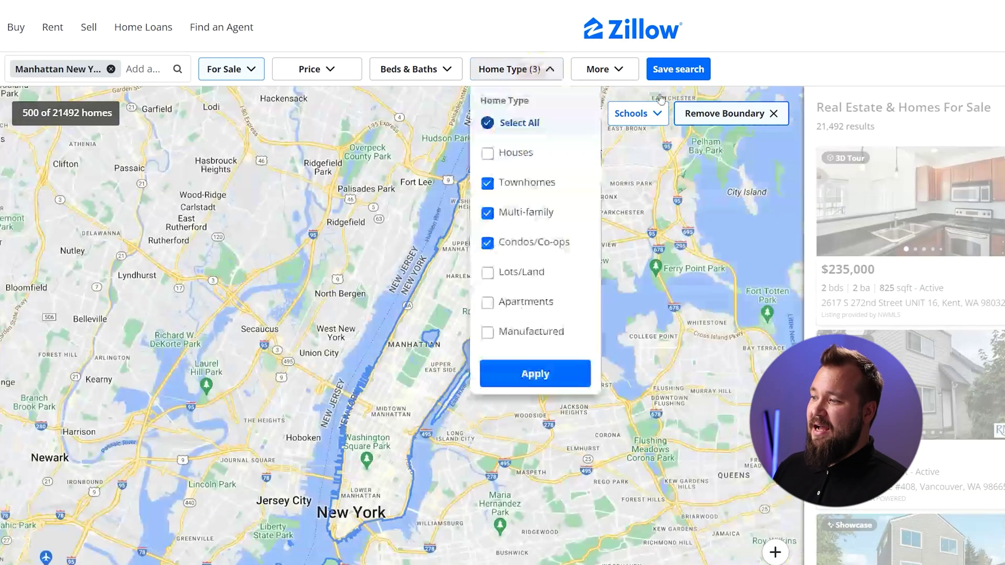
pyautogui.click(772, 58)
pyautogui.click(541, 0)
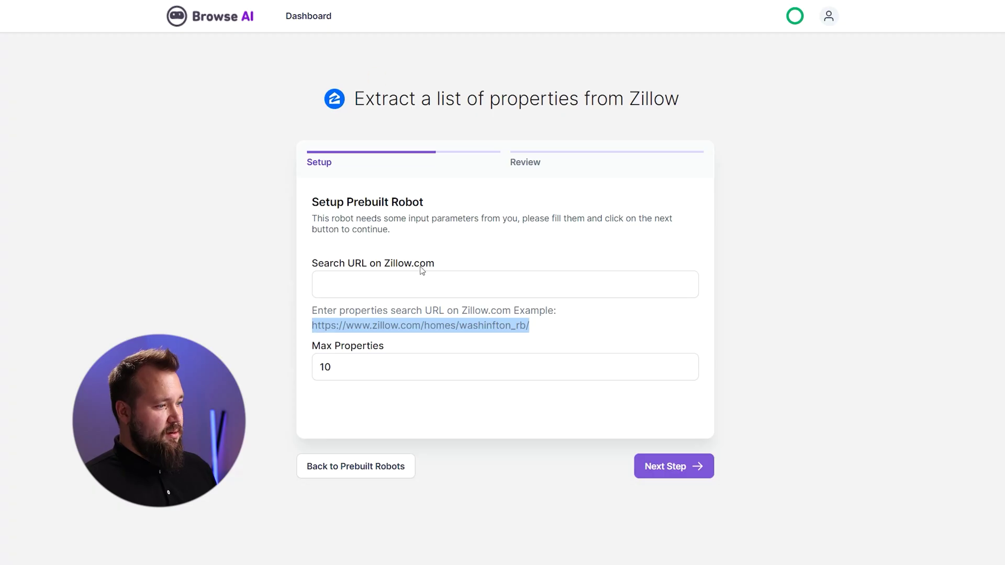
# Step: Paste the copied Zillow address as the robot's search URL and submit the setup with a maximum of 10 properties
pyautogui.click(417, 272)
pyautogui.hotkey('ctrl', 'v')
pyautogui.click(697, 466)
pyautogui.click(696, 466)
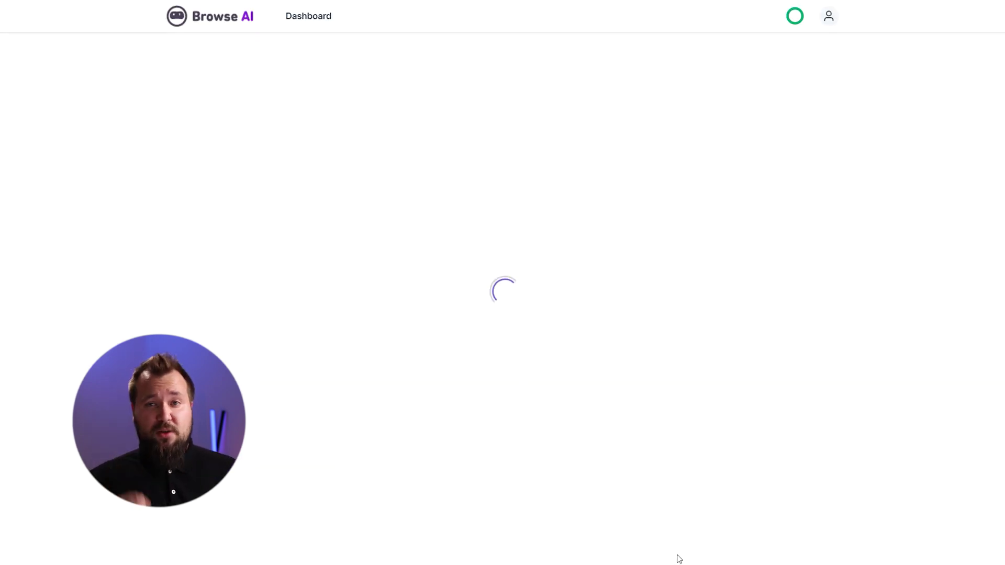